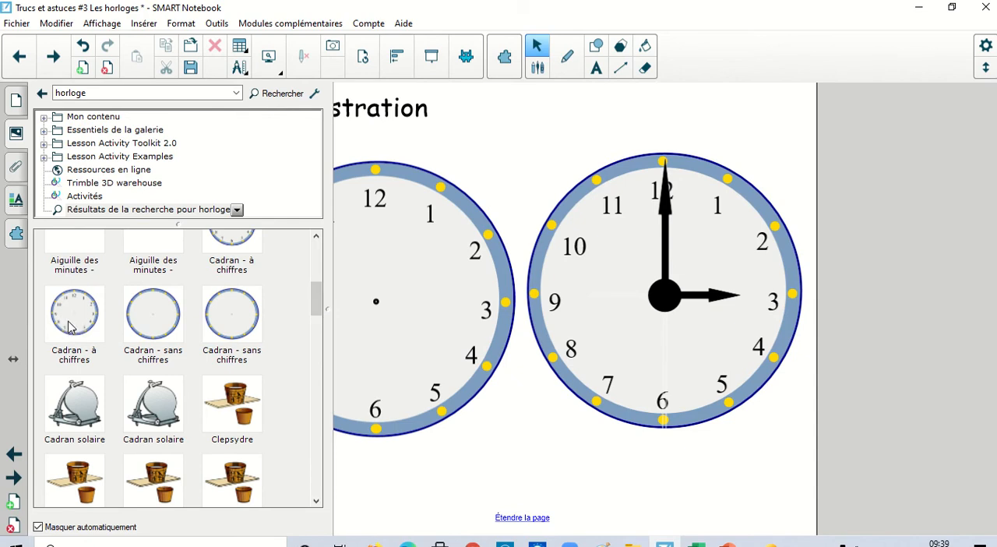
# Place another numbered clock face from the gallery onto the page and delete it.
pyautogui.moveTo(68, 327); pyautogui.dragTo(430, 376)
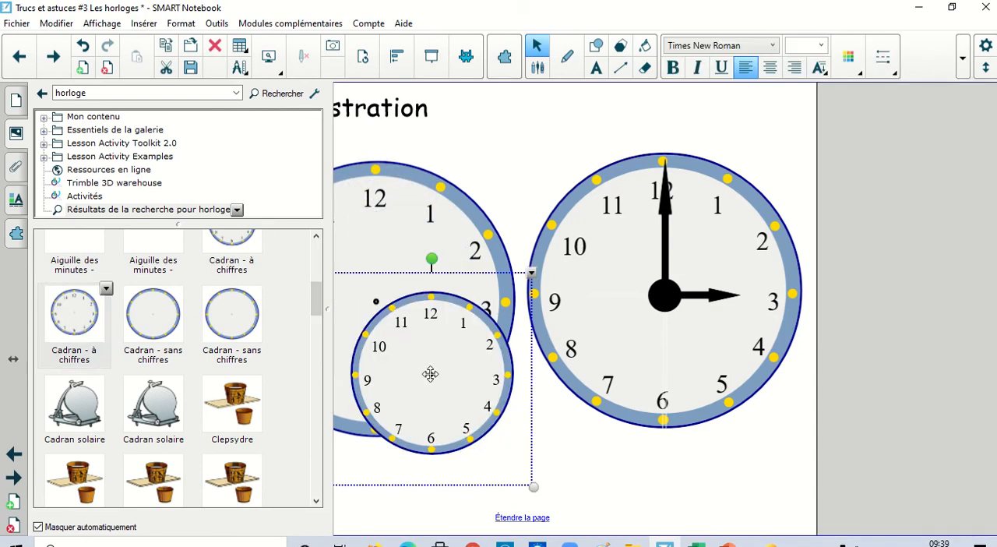
pyautogui.press('Delete')
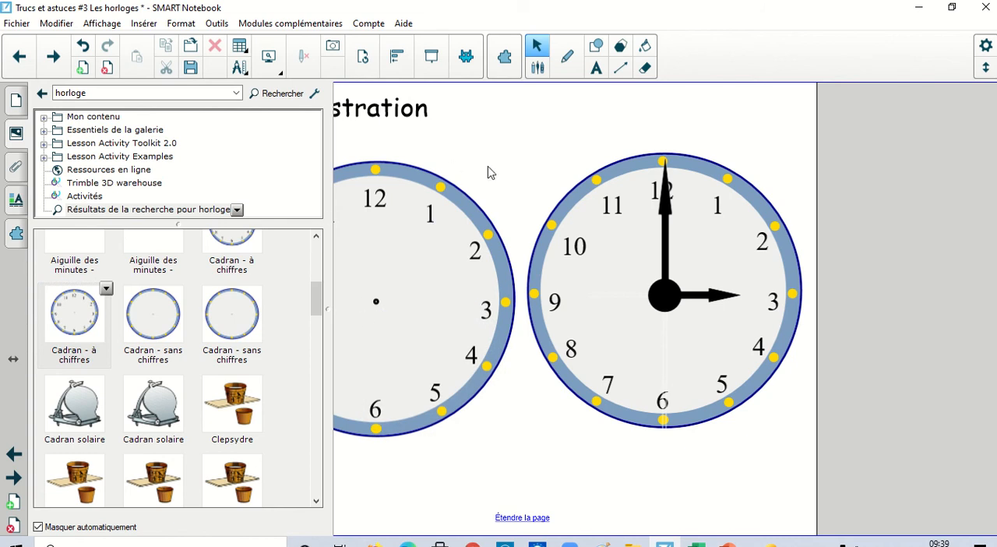
# Unlock the left clock face and enlarge it slightly.
pyautogui.click(442, 246)
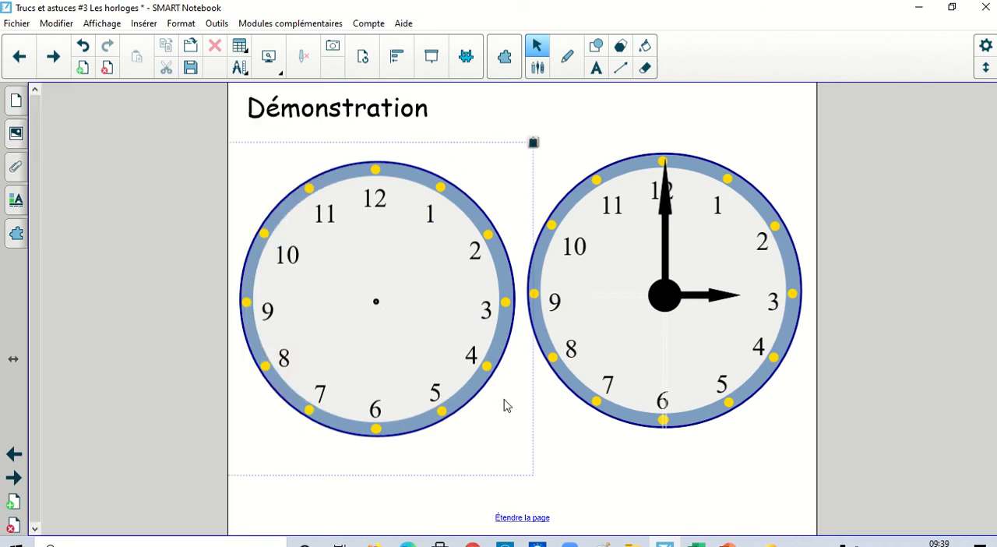
pyautogui.click(533, 145)
pyautogui.click(565, 153)
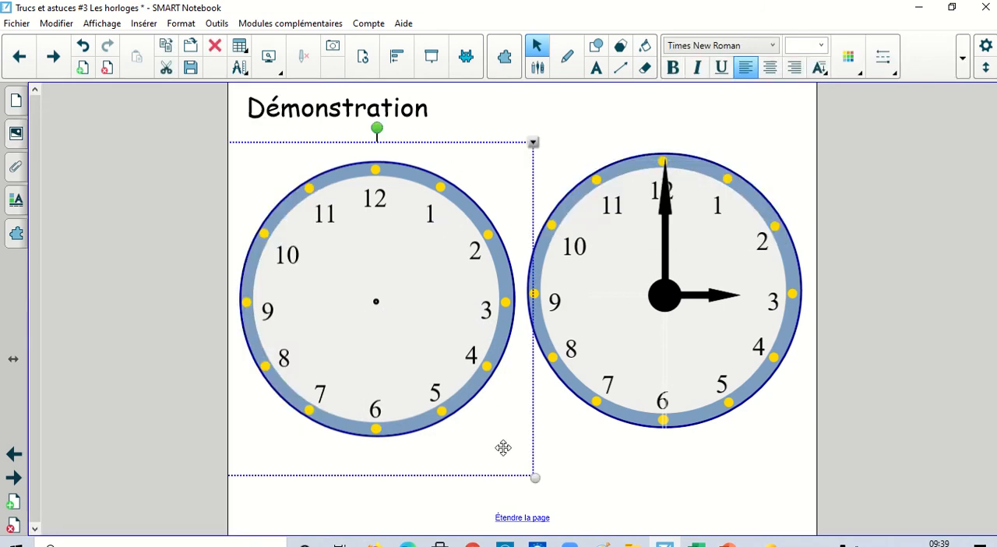
pyautogui.moveTo(537, 484); pyautogui.dragTo(577, 453)
pyautogui.click(646, 481)
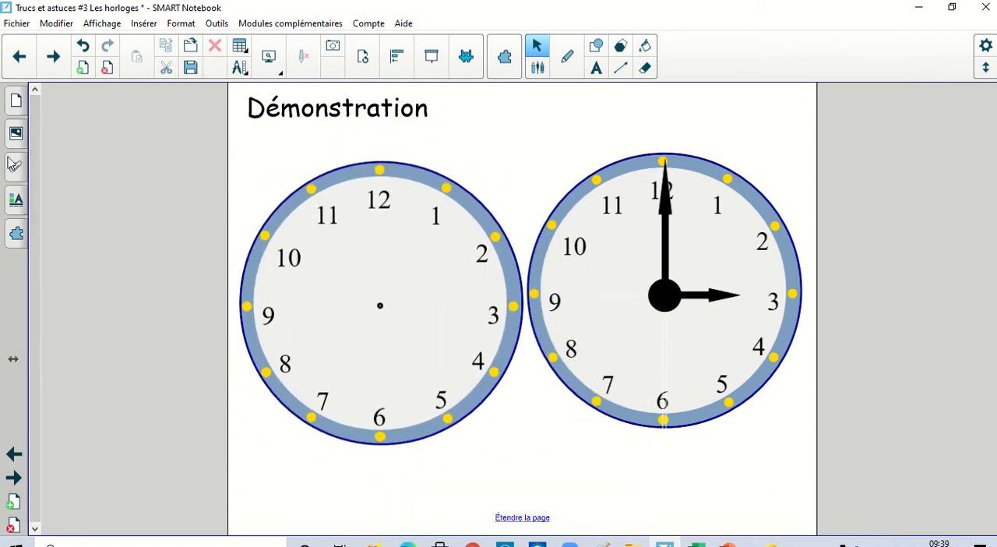
# Add an "Aiguille des minutes" image from the gallery to the left clock, over its centre.
pyautogui.click(15, 134)
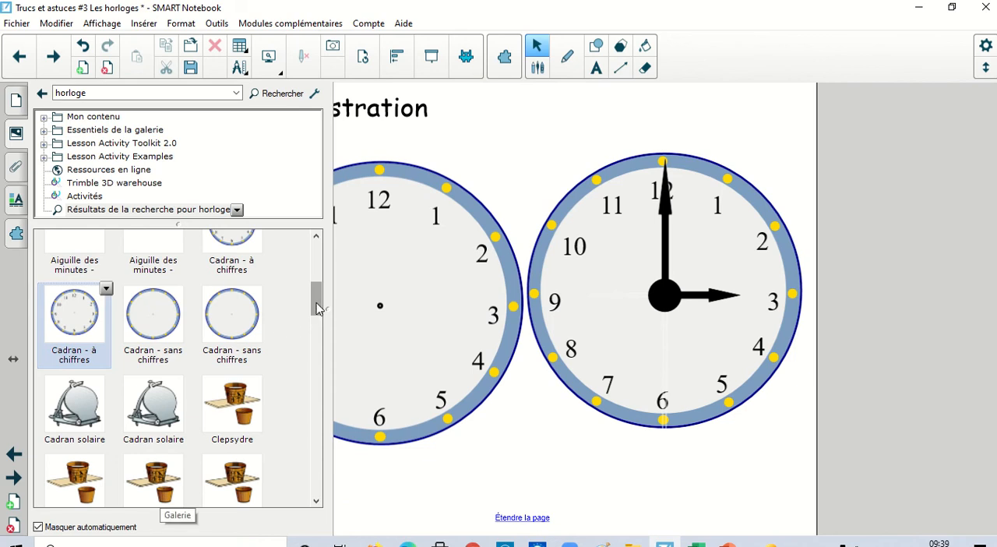
pyautogui.moveTo(318, 309); pyautogui.dragTo(318, 281)
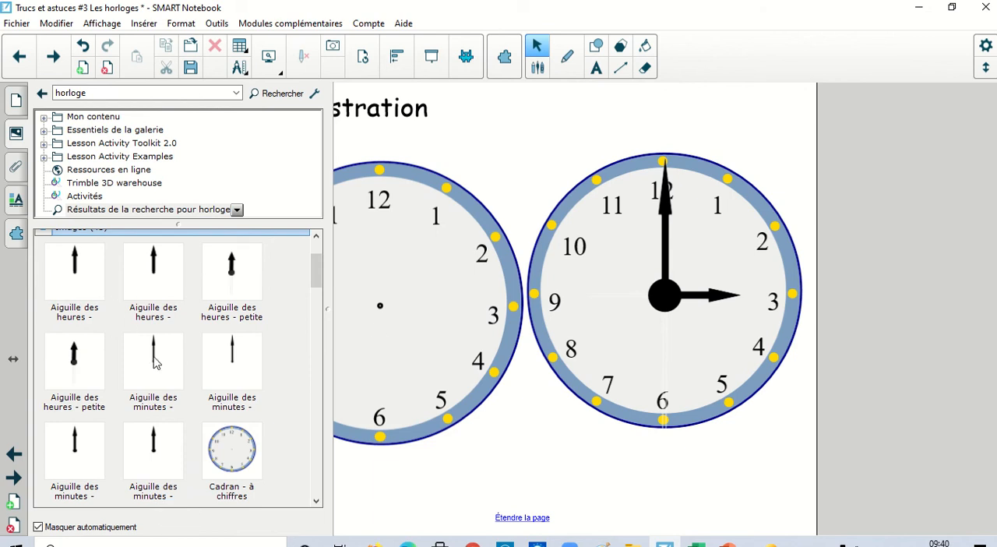
pyautogui.moveTo(154, 357); pyautogui.dragTo(385, 299)
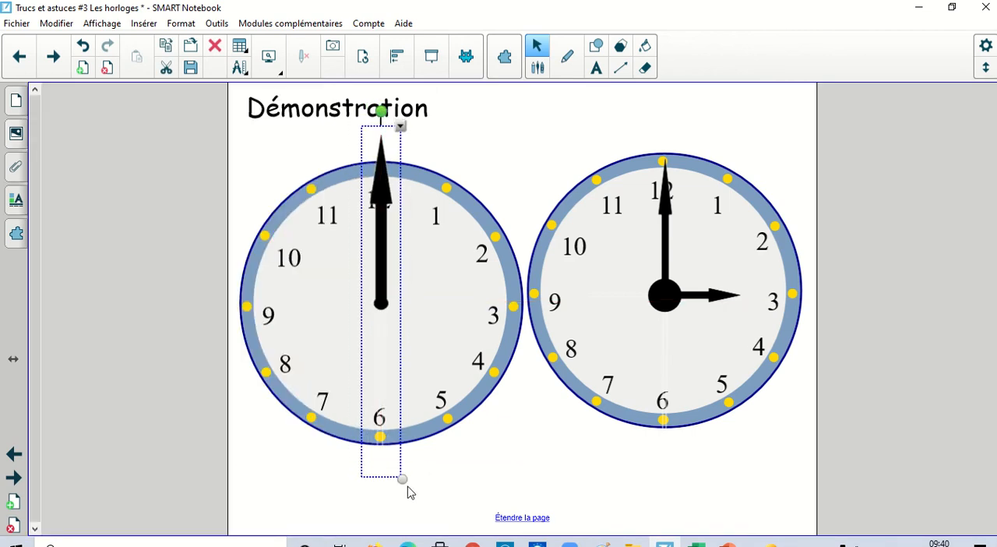
# Shorten the left clock's minute hand to fit inside the dial and align its pivot with the centre, pointing at 12.
pyautogui.moveTo(403, 481); pyautogui.dragTo(403, 370)
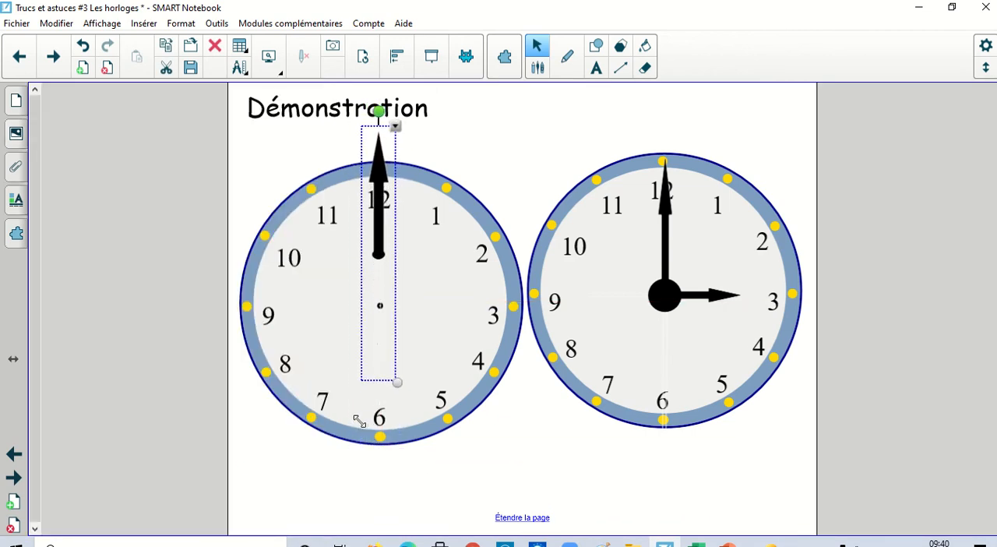
pyautogui.moveTo(389, 238); pyautogui.dragTo(383, 298)
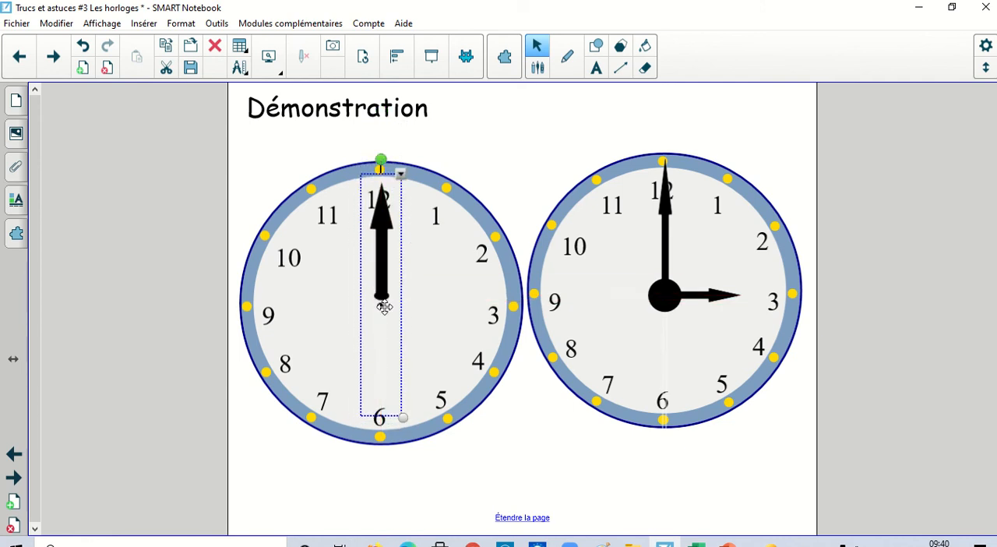
pyautogui.moveTo(403, 418); pyautogui.dragTo(408, 438)
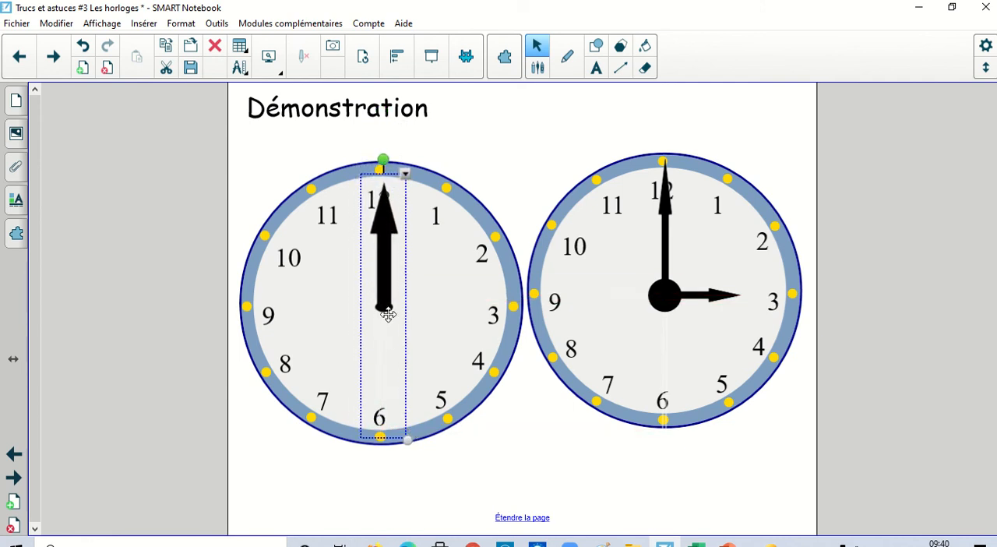
pyautogui.press('Up')
pyautogui.press('Up')
pyautogui.press('Up')
pyautogui.press('Up')
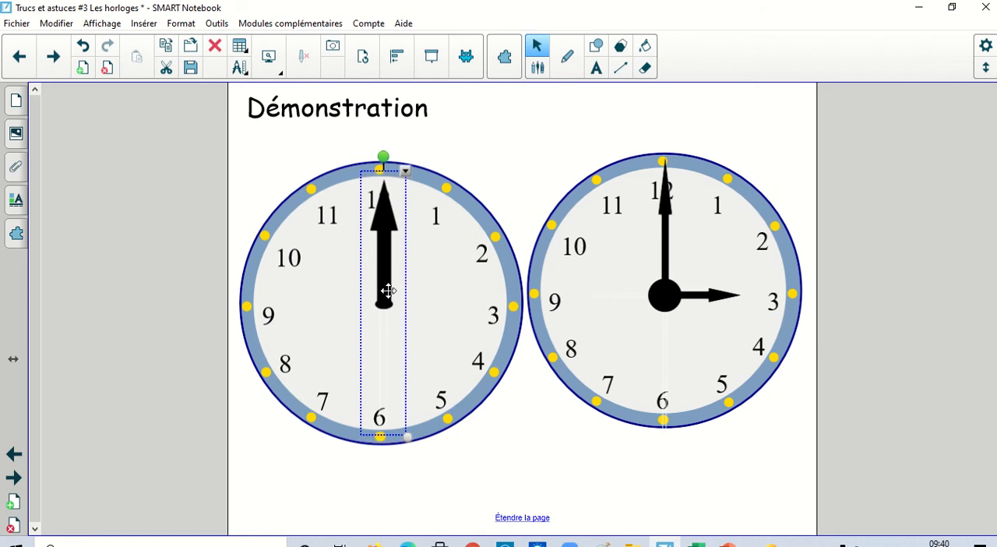
pyautogui.press('Left')
pyautogui.press('Left')
pyautogui.press('Left')
pyautogui.press('Left')
pyautogui.press('Left')
pyautogui.press('Left')
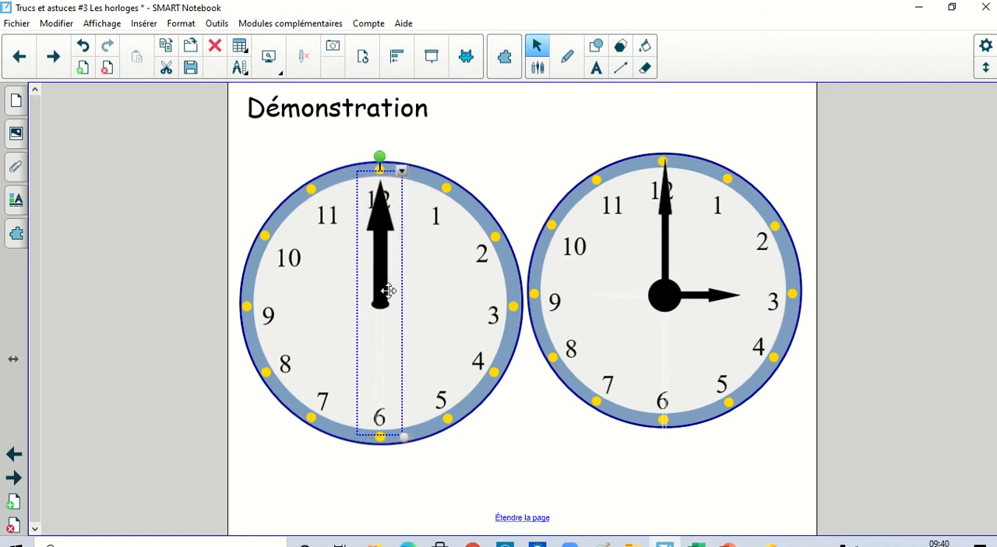
pyautogui.click(546, 486)
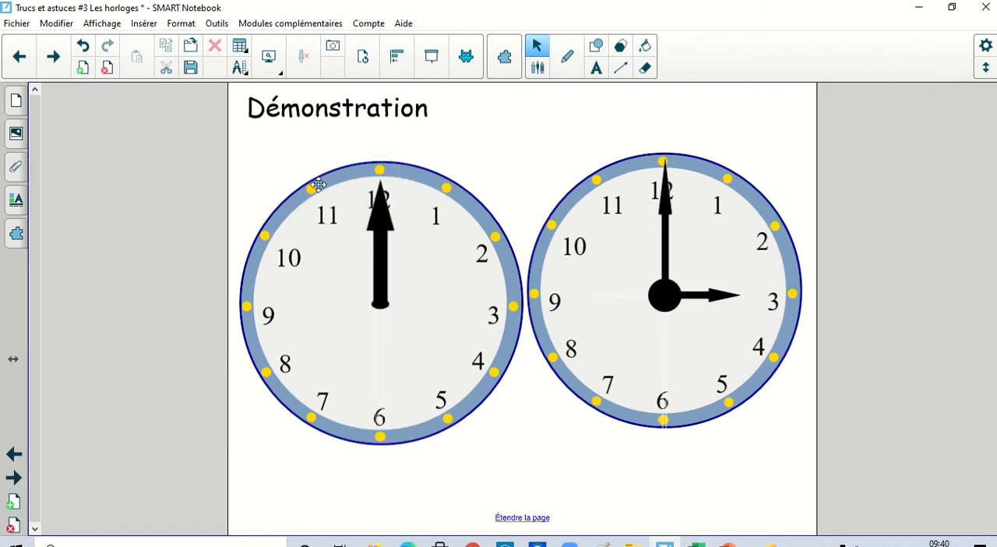
# Add the "Aiguille des heures - petite" image from the gallery to the left clock and rotate it to point at 3.
pyautogui.click(16, 134)
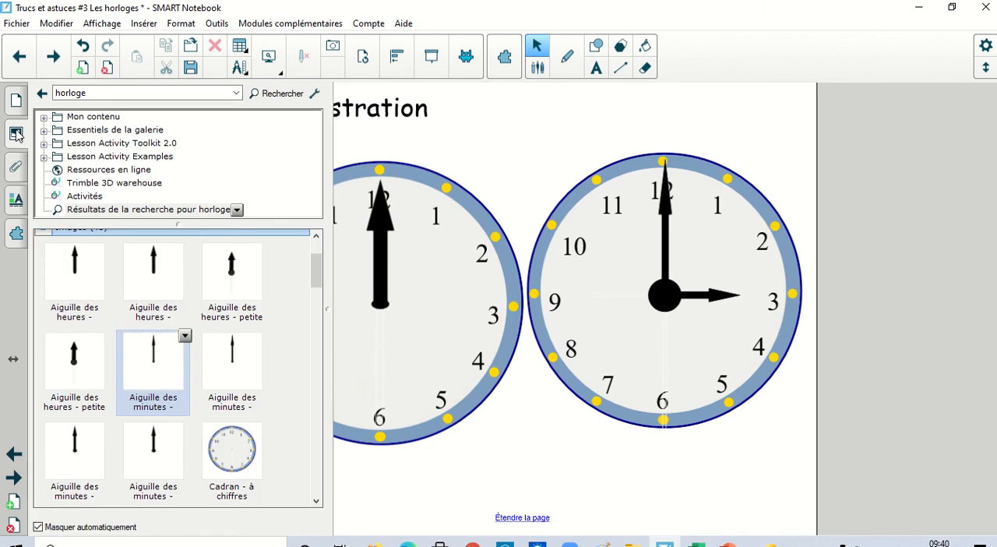
pyautogui.click(75, 368)
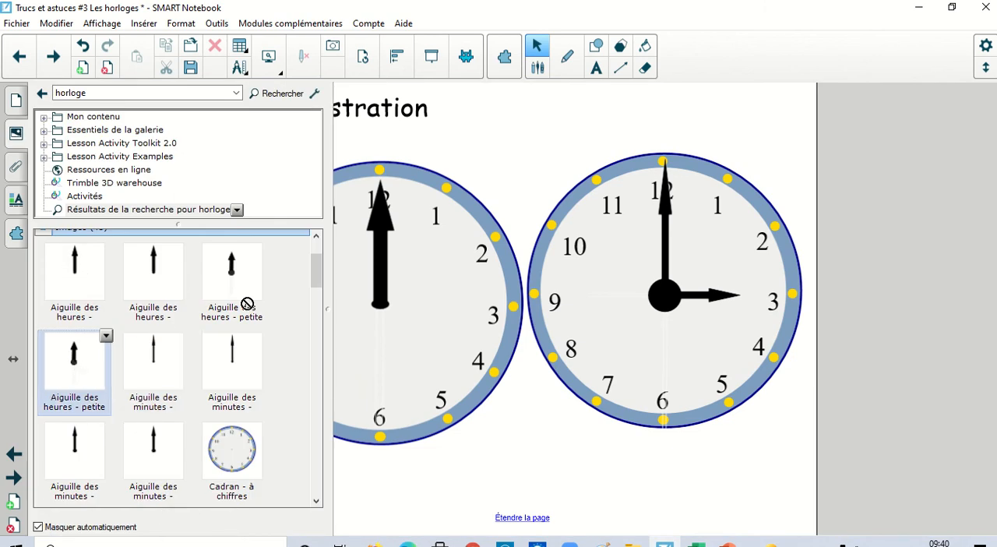
pyautogui.moveTo(247, 304); pyautogui.dragTo(389, 316)
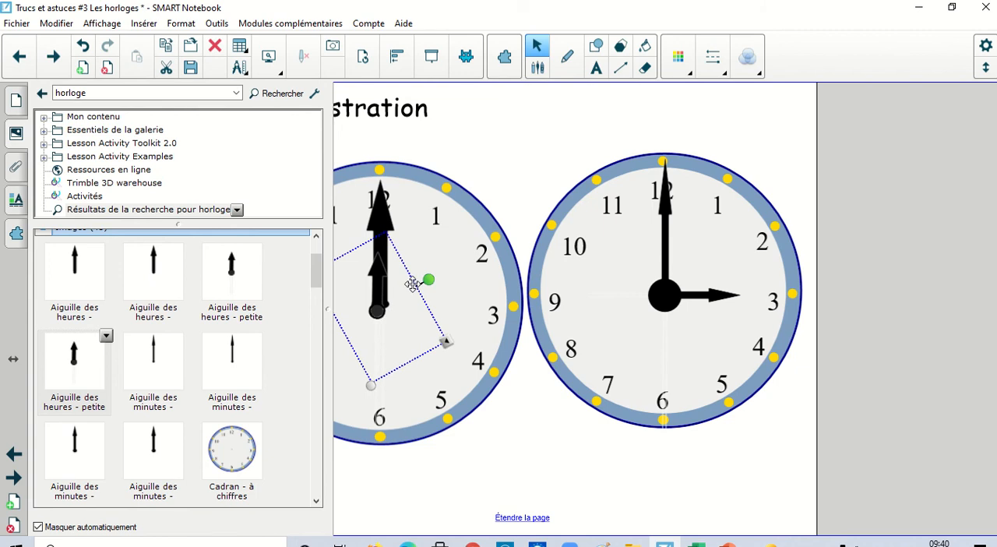
pyautogui.moveTo(428, 281); pyautogui.dragTo(426, 400)
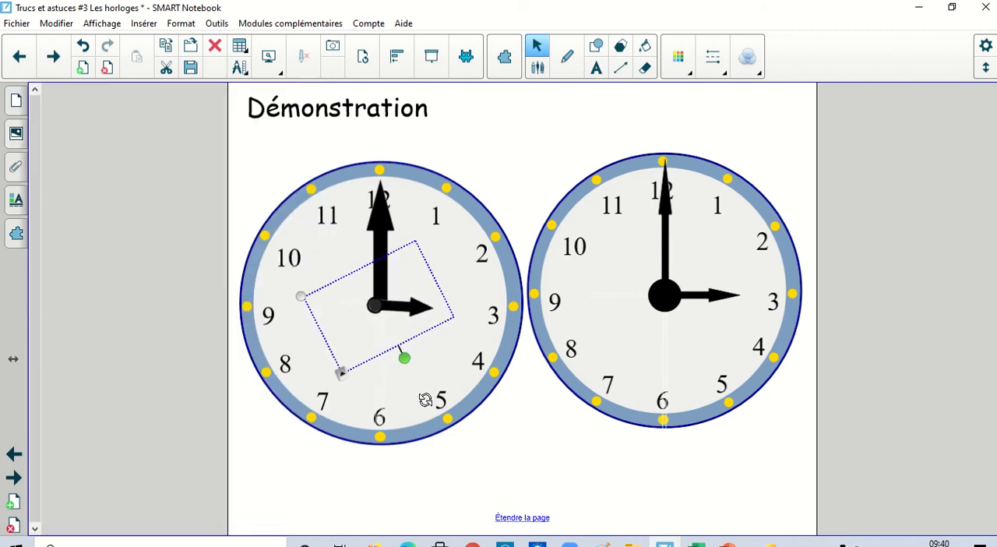
# Nudge the left clock's hour hand sideways so its pivot sits on the dial's centre.
pyautogui.click(345, 321)
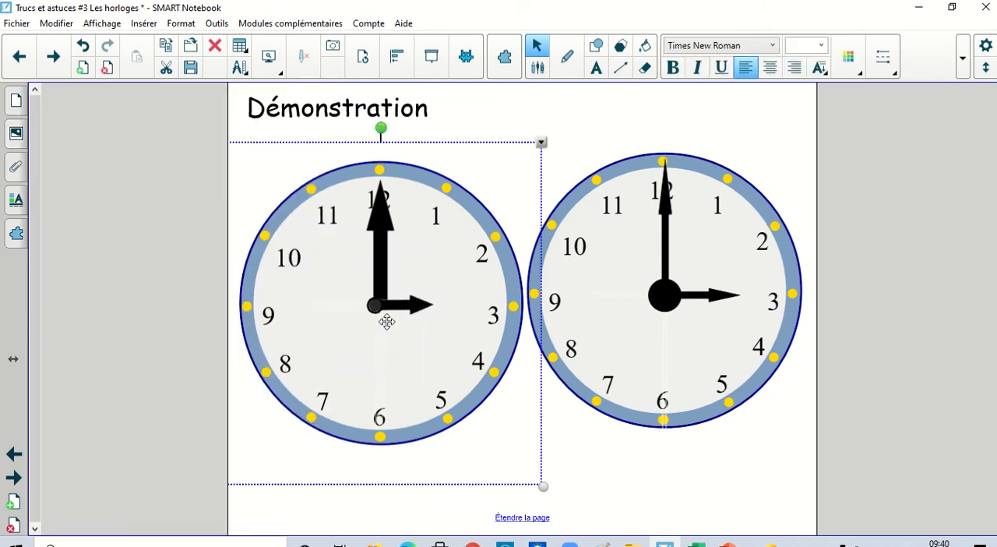
pyautogui.click(382, 302)
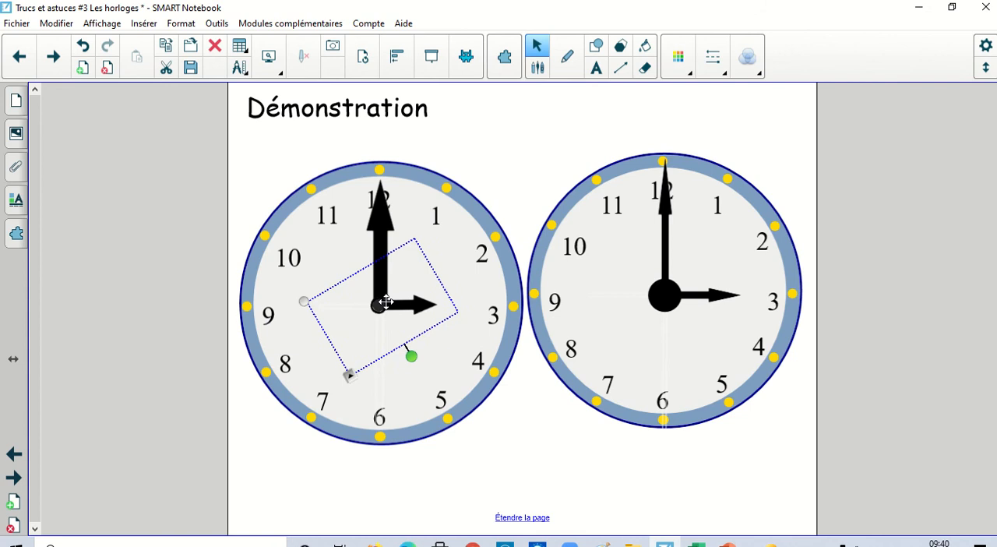
pyautogui.press('Right')
pyautogui.press('Right')
pyautogui.click(535, 447)
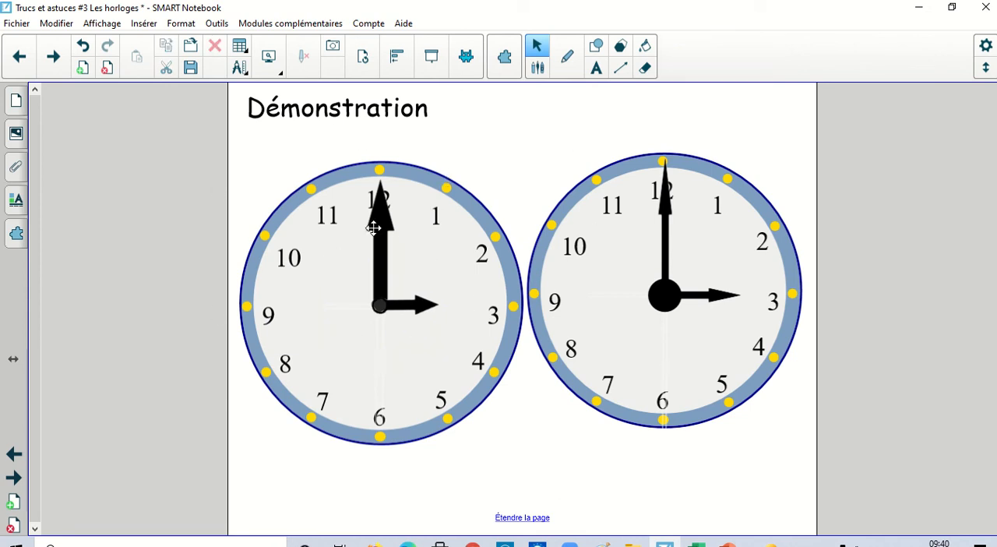
# Lock the left clock's minute hand with the option "Autoriser déplacement et rotation".
pyautogui.click(378, 201)
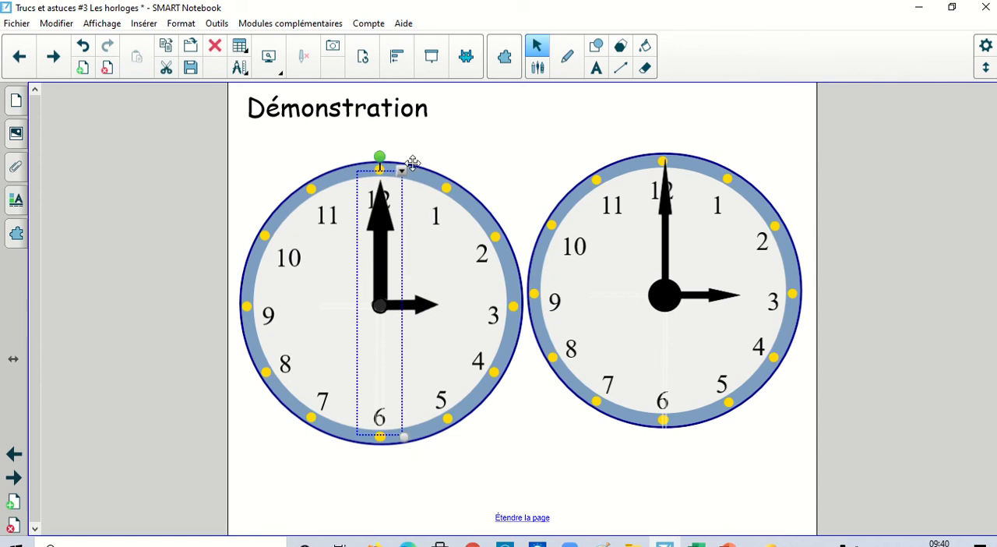
pyautogui.click(404, 173)
pyautogui.moveTo(454, 288)
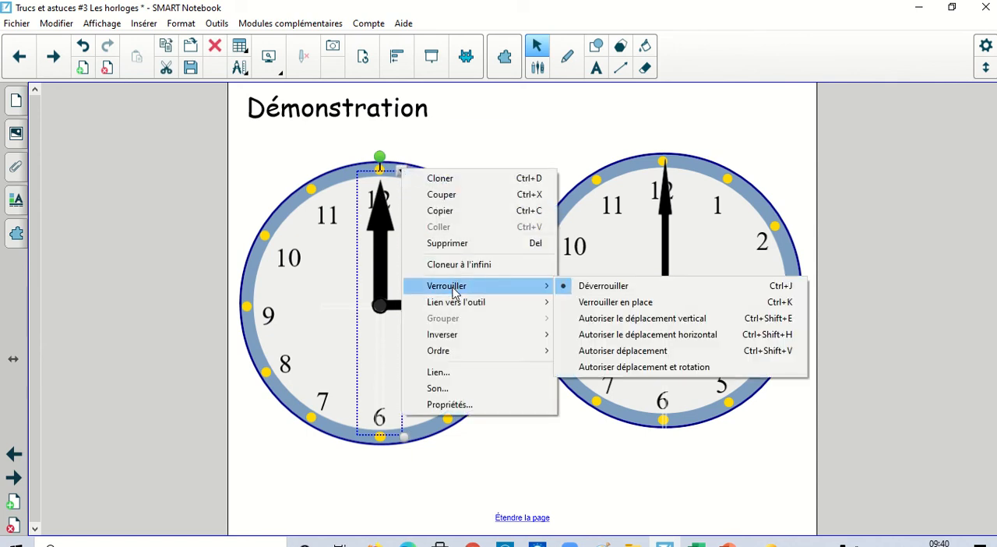
pyautogui.click(705, 372)
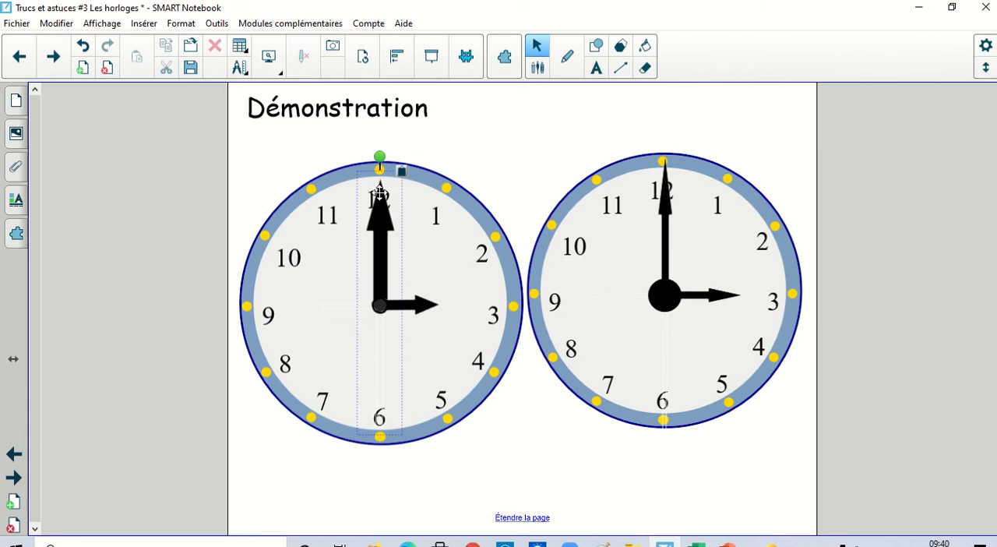
# Apply the "Autoriser déplacement et rotation" lock to the left clock's hour hand.
pyautogui.click(425, 310)
pyautogui.click(351, 378)
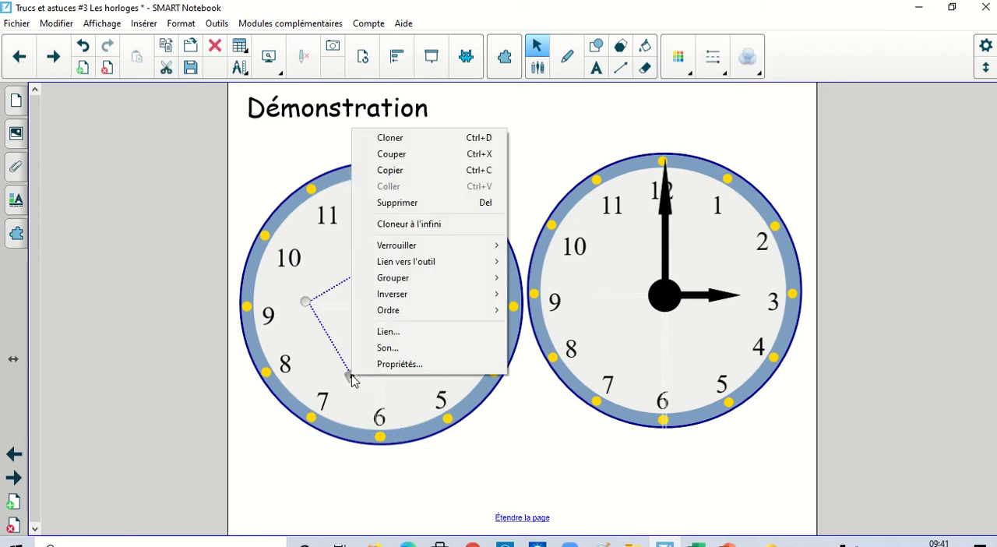
pyautogui.moveTo(499, 245)
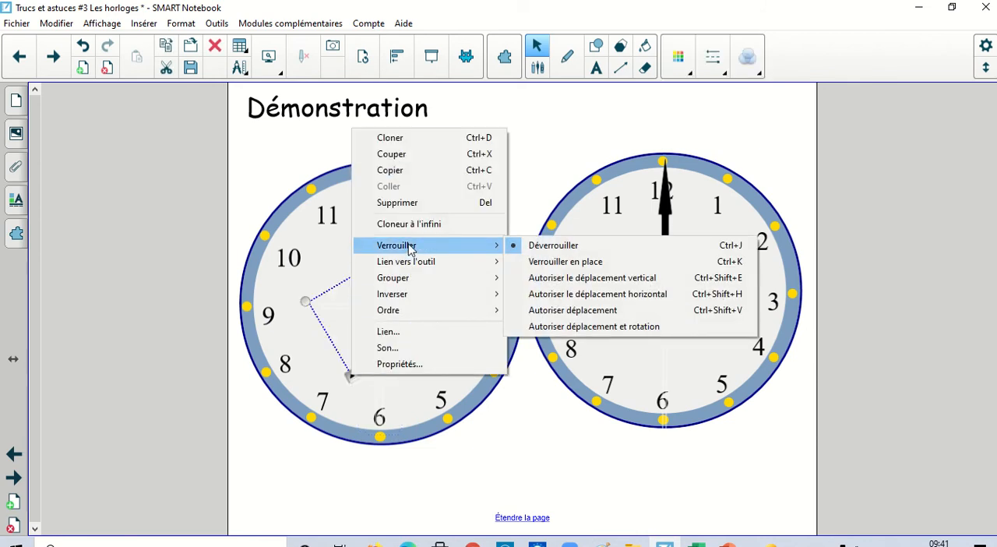
pyautogui.click(608, 326)
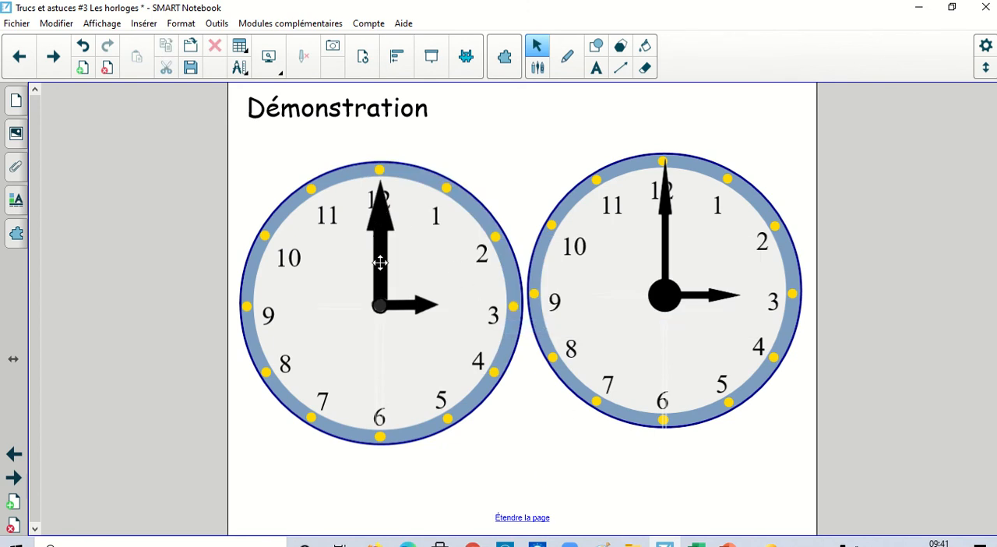
# Test the left clock's minute hand by shifting it slightly and rotating it almost to 3 and back to 12.
pyautogui.moveTo(380, 259)
pyautogui.mouseDown()
pyautogui.moveTo(475, 234)
pyautogui.moveTo(363, 245)
pyautogui.moveTo(457, 223)
pyautogui.moveTo(381, 251)
pyautogui.mouseUp()
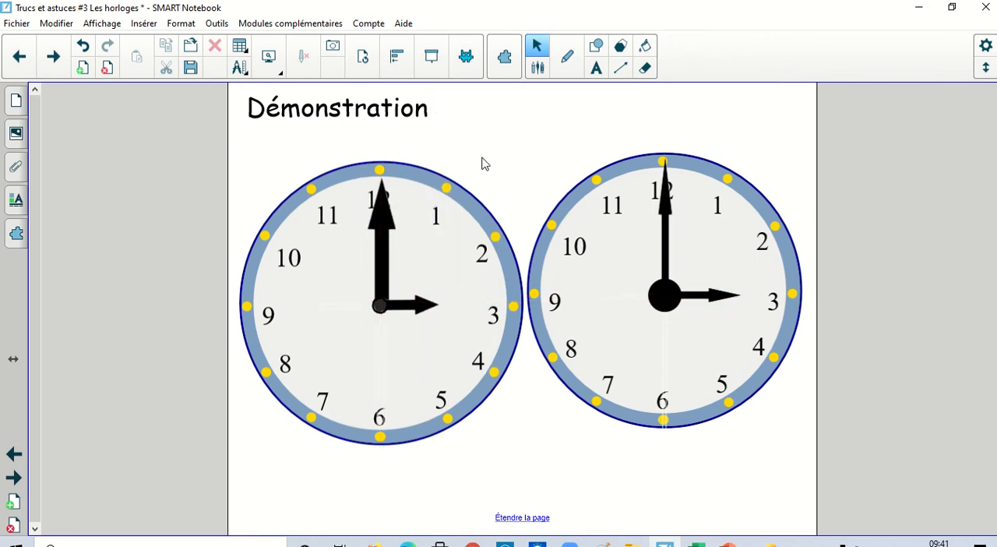
pyautogui.click(379, 217)
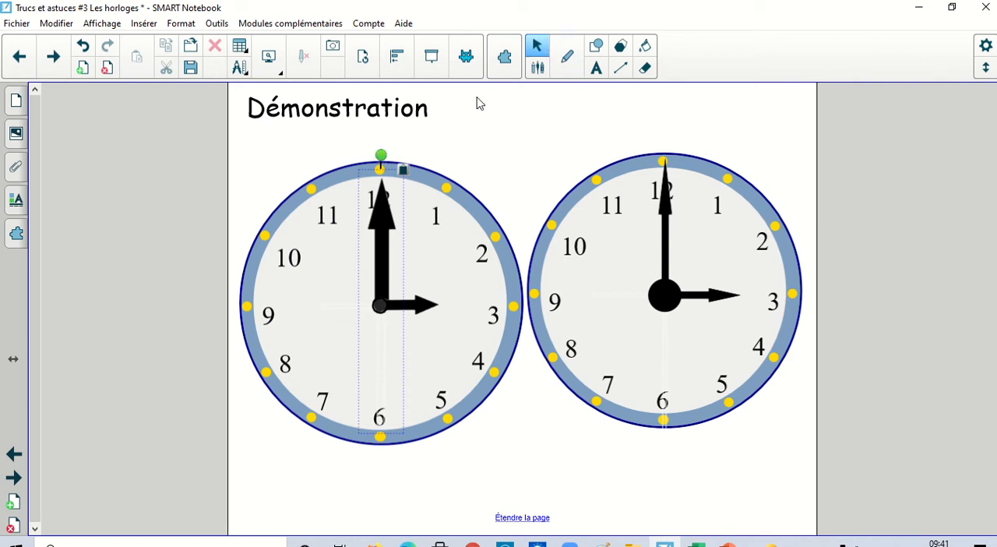
pyautogui.moveTo(380, 150); pyautogui.dragTo(494, 288)
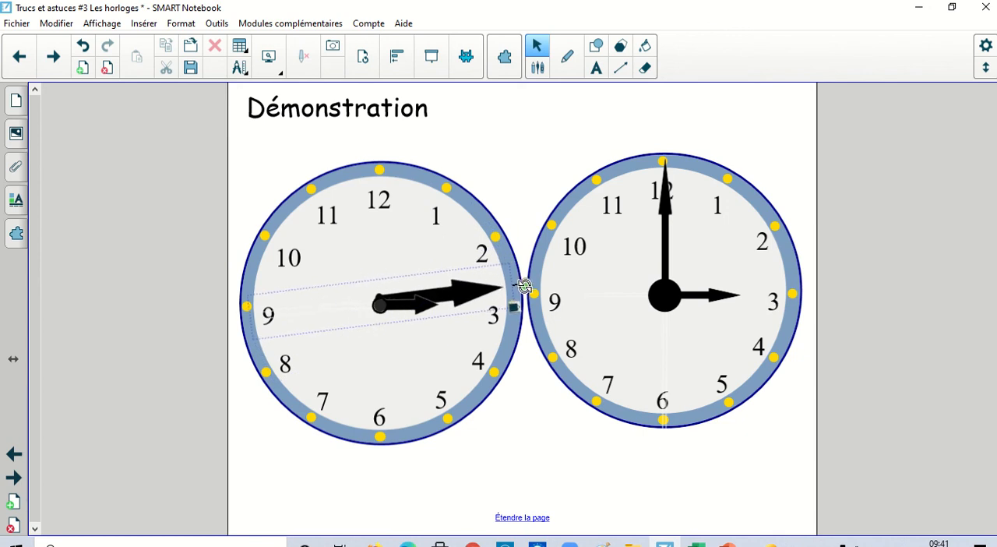
pyautogui.moveTo(525, 287); pyautogui.dragTo(382, 220)
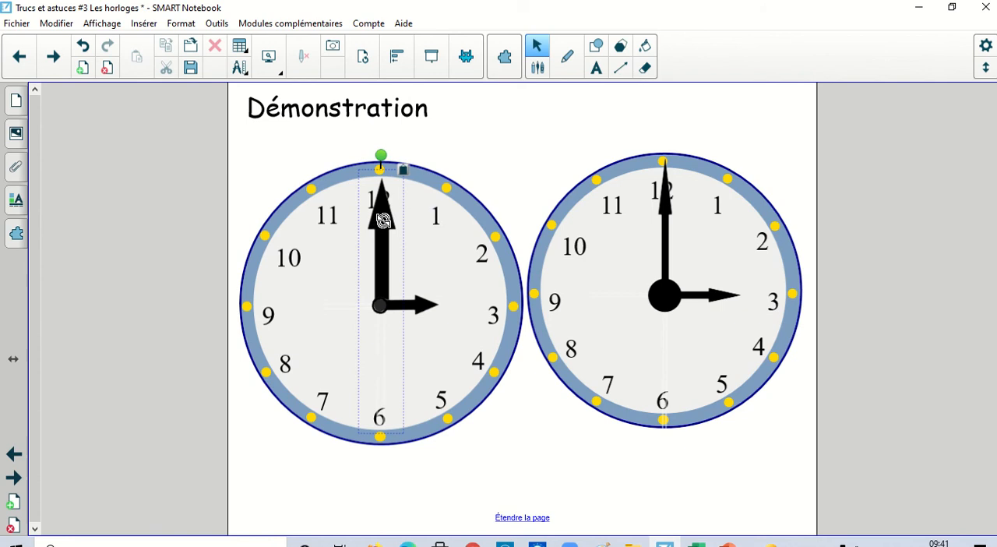
# Clone the right clock's black centre disc and place the copy over the pivot of the left clock's hands.
pyautogui.click(668, 295)
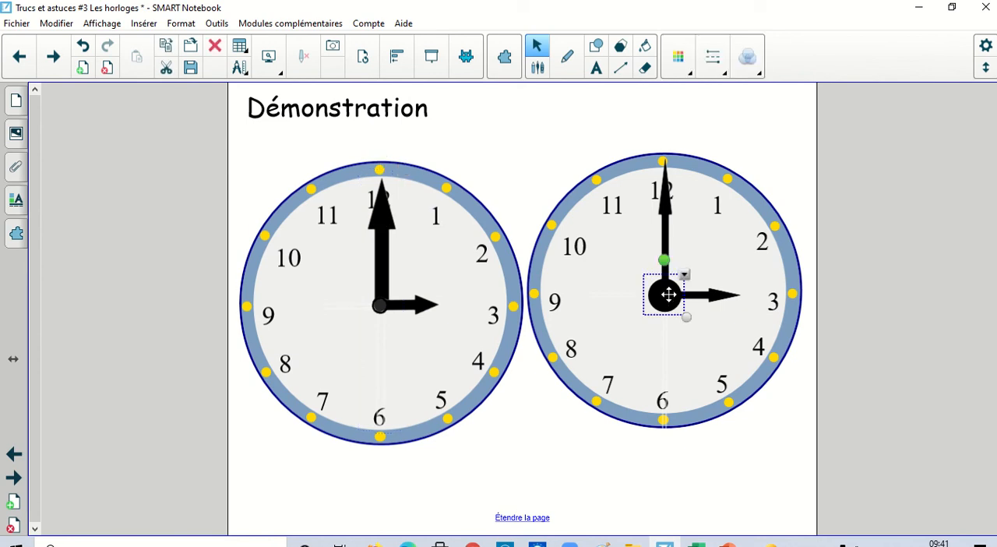
pyautogui.hotkey('ctrl', 'd')
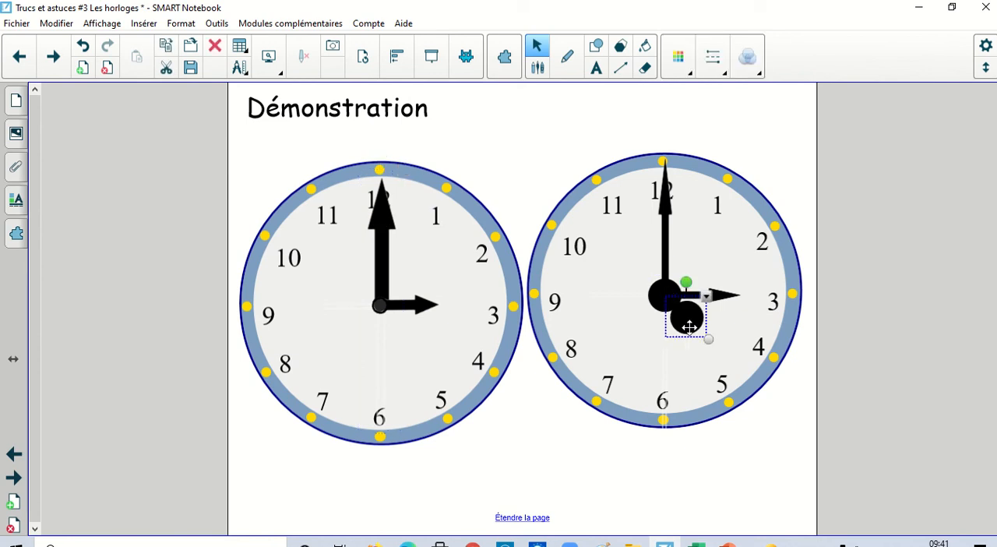
pyautogui.moveTo(689, 322); pyautogui.dragTo(370, 308)
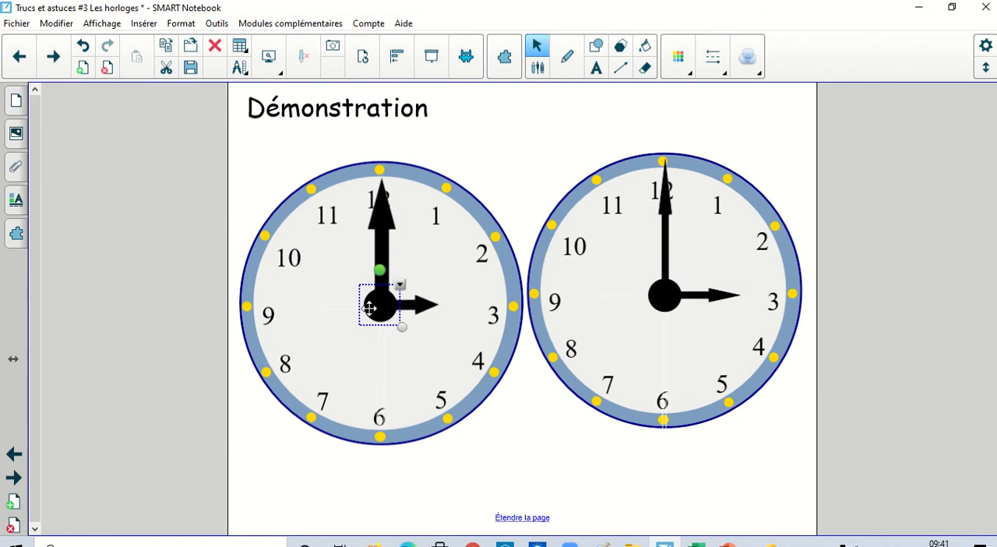
pyautogui.click(533, 109)
# Test the left clock's minute hand by rotating it around the dial's centre and bringing it back to 12.
pyautogui.click(384, 204)
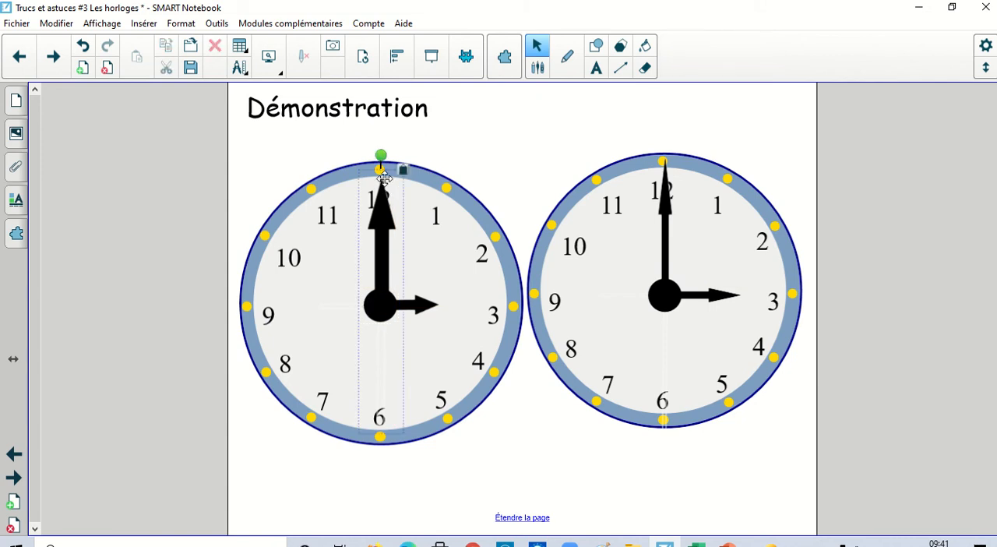
pyautogui.moveTo(380, 158)
pyautogui.mouseDown()
pyautogui.moveTo(431, 173)
pyautogui.moveTo(507, 290)
pyautogui.moveTo(331, 430)
pyautogui.moveTo(304, 182)
pyautogui.moveTo(462, 187)
pyautogui.moveTo(517, 276)
pyautogui.moveTo(252, 214)
pyautogui.moveTo(358, 440)
pyautogui.moveTo(442, 181)
pyautogui.moveTo(259, 333)
pyautogui.moveTo(317, 203)
pyautogui.moveTo(447, 191)
pyautogui.moveTo(364, 387)
pyautogui.moveTo(314, 135)
pyautogui.moveTo(407, 153)
pyautogui.moveTo(376, 153)
pyautogui.mouseUp()
# Go to the next page and add the gallery's Notebook page "Un cadran sans chiffres" from the "horloge" search results.
pyautogui.click(53, 60)
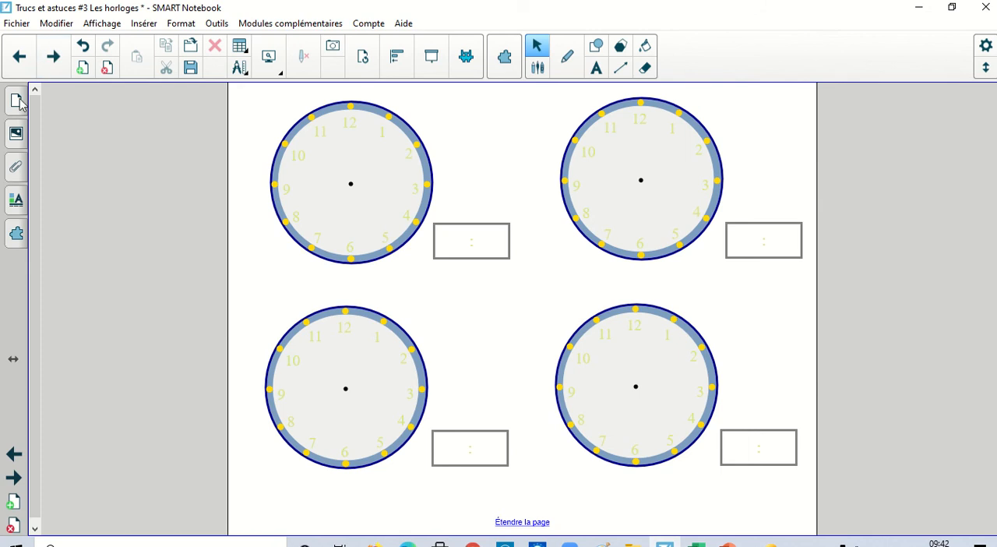
pyautogui.click(16, 133)
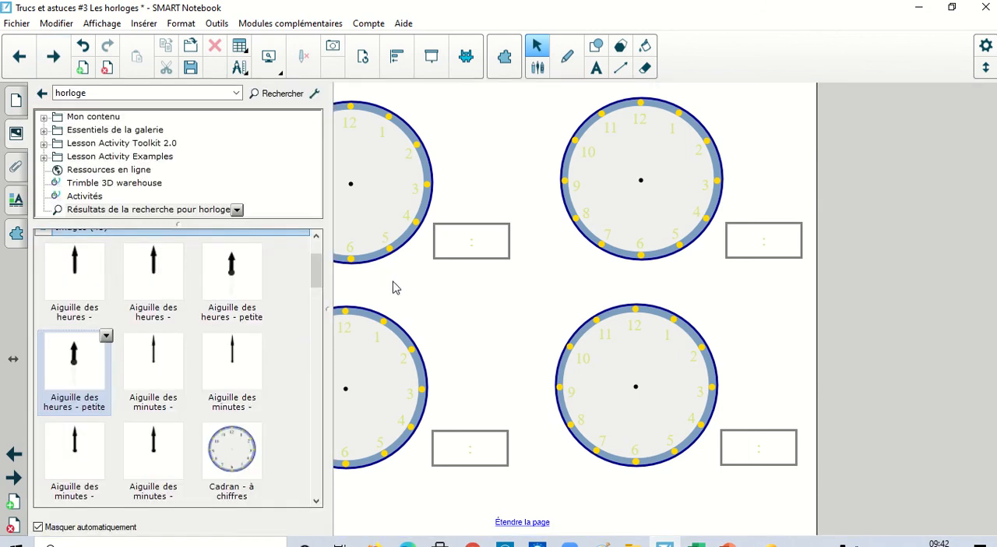
pyautogui.moveTo(318, 264); pyautogui.dragTo(339, 441)
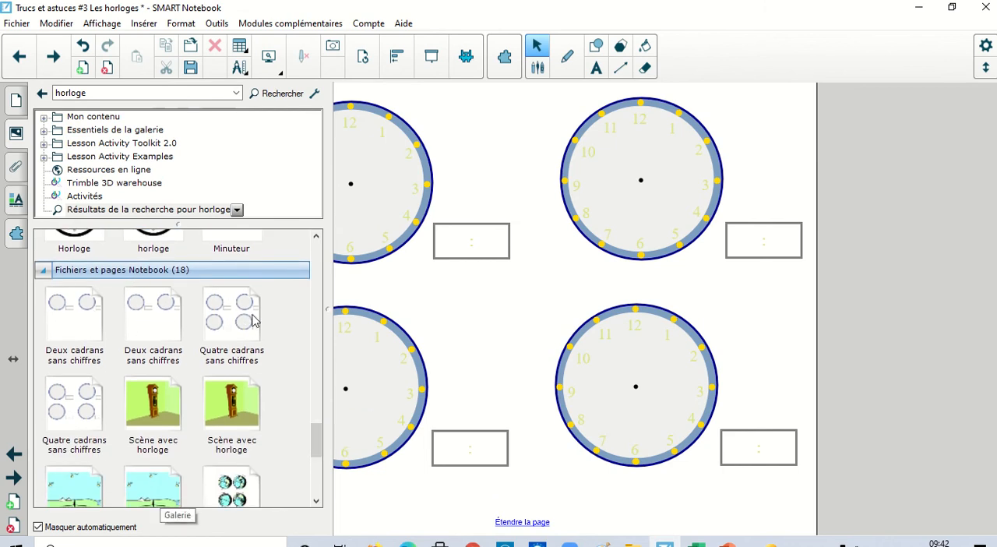
pyautogui.moveTo(317, 439); pyautogui.dragTo(325, 483)
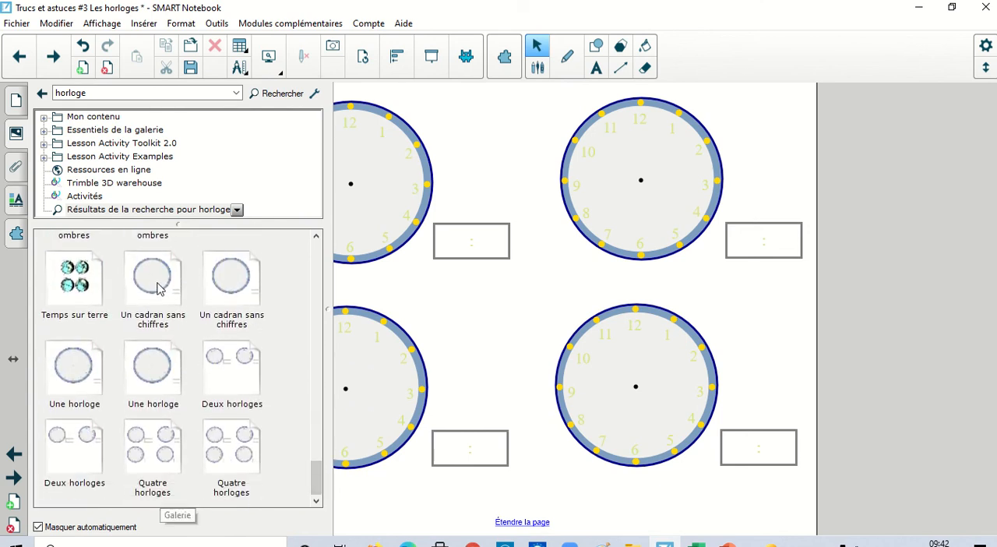
pyautogui.moveTo(159, 285); pyautogui.dragTo(480, 211)
pyautogui.moveTo(540, 244); pyautogui.dragTo(431, 185)
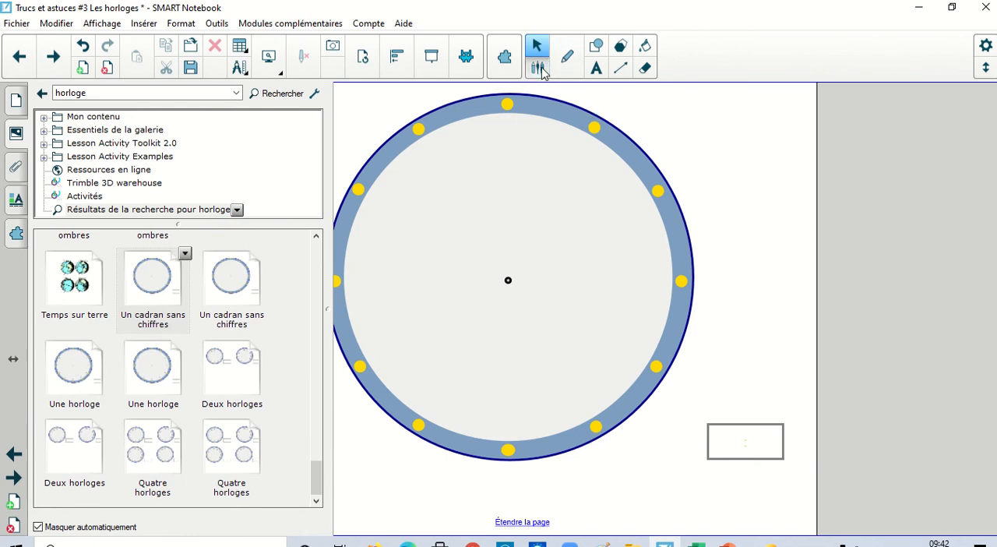
# Handwrite the time 9:00 in black ink in the digital time box beside the unnumbered dial.
pyautogui.click(567, 56)
pyautogui.click(708, 47)
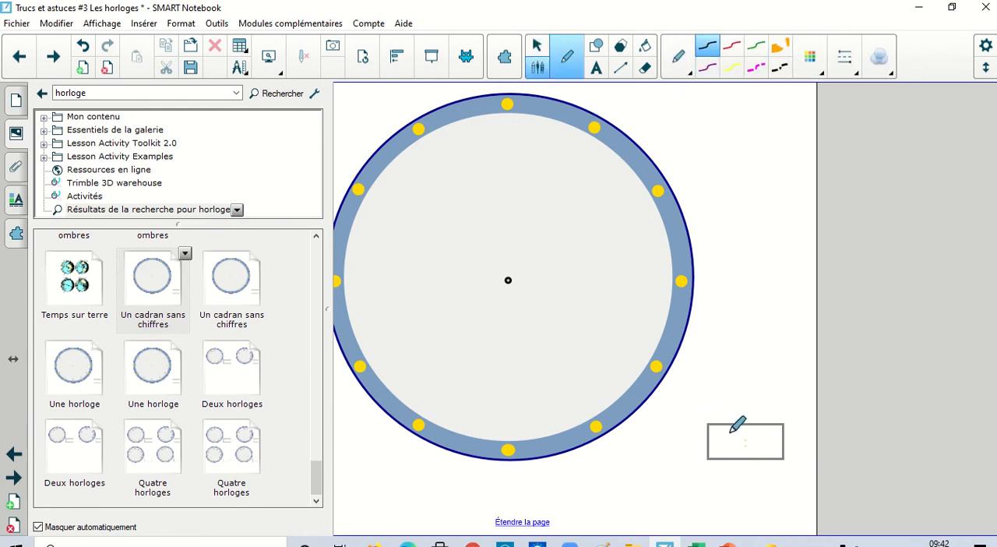
pyautogui.moveTo(729, 431)
pyautogui.mouseDown()
pyautogui.moveTo(720, 441)
pyautogui.moveTo(734, 427)
pyautogui.moveTo(727, 455)
pyautogui.mouseUp()
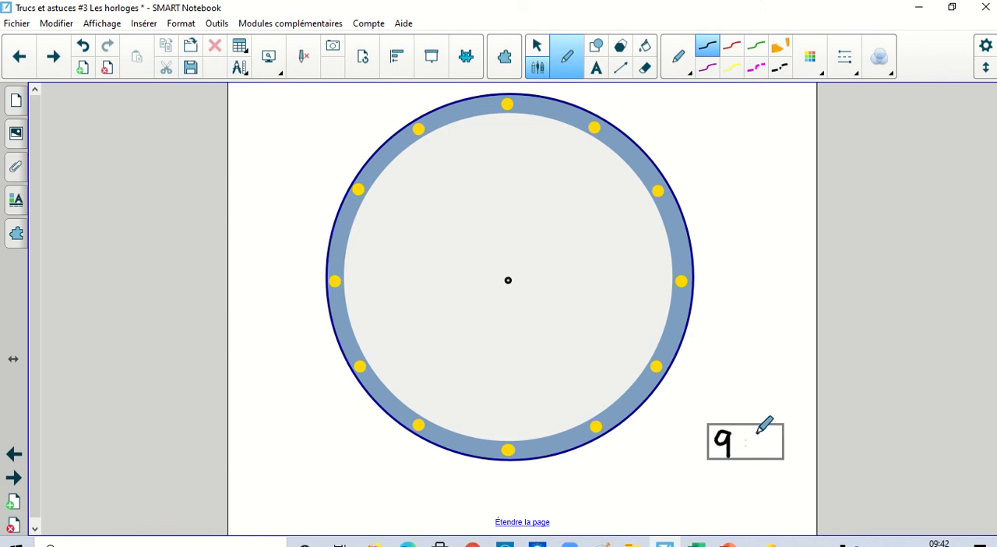
pyautogui.moveTo(766, 430)
pyautogui.mouseDown()
pyautogui.moveTo(753, 454)
pyautogui.moveTo(766, 442)
pyautogui.moveTo(760, 431)
pyautogui.moveTo(780, 451)
pyautogui.moveTo(779, 432)
pyautogui.mouseUp()
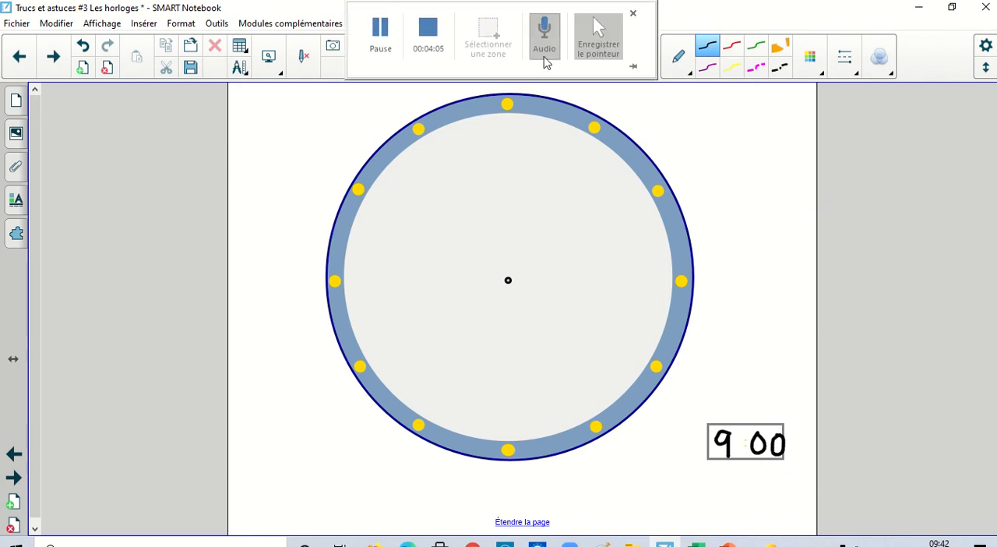
# Add the gallery's Notebook page "Quatre cadrans sans chiffres" to the lesson.
pyautogui.click(15, 136)
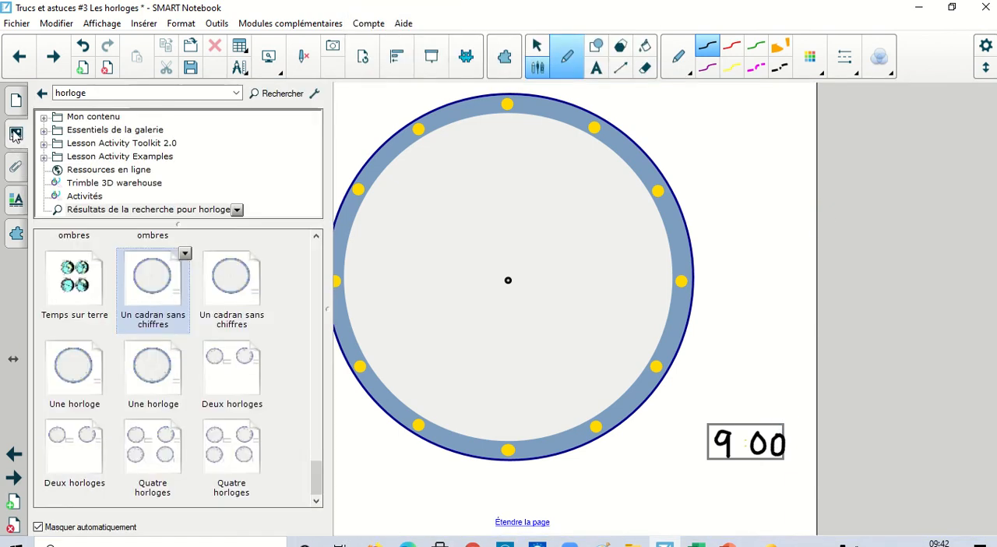
pyautogui.moveTo(318, 477); pyautogui.dragTo(314, 279)
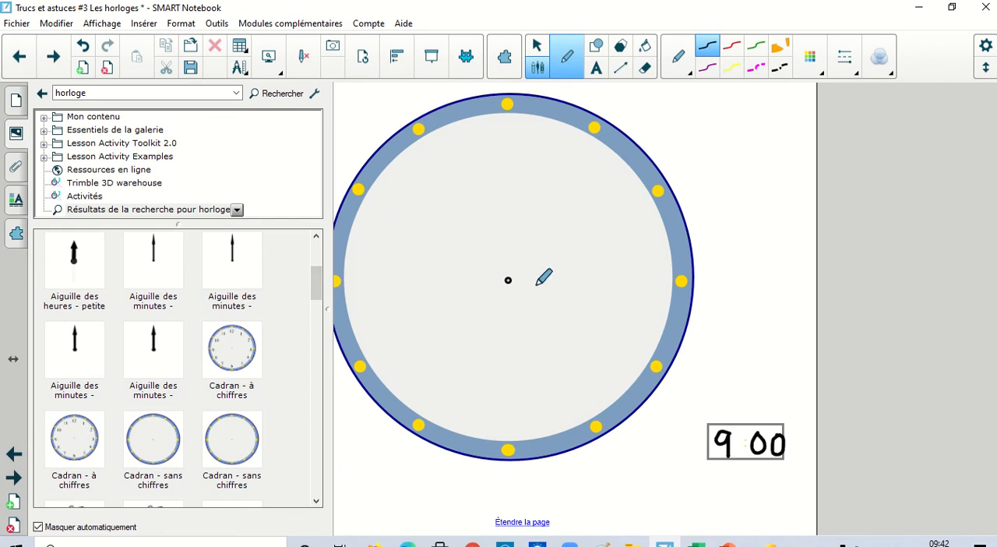
pyautogui.scroll(-1, 537, 285)
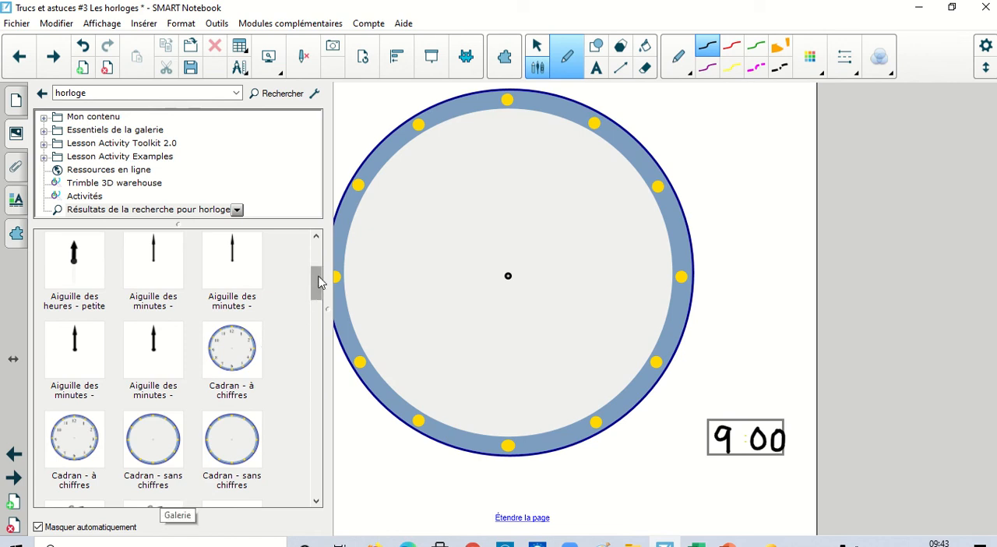
pyautogui.moveTo(315, 284); pyautogui.dragTo(303, 451)
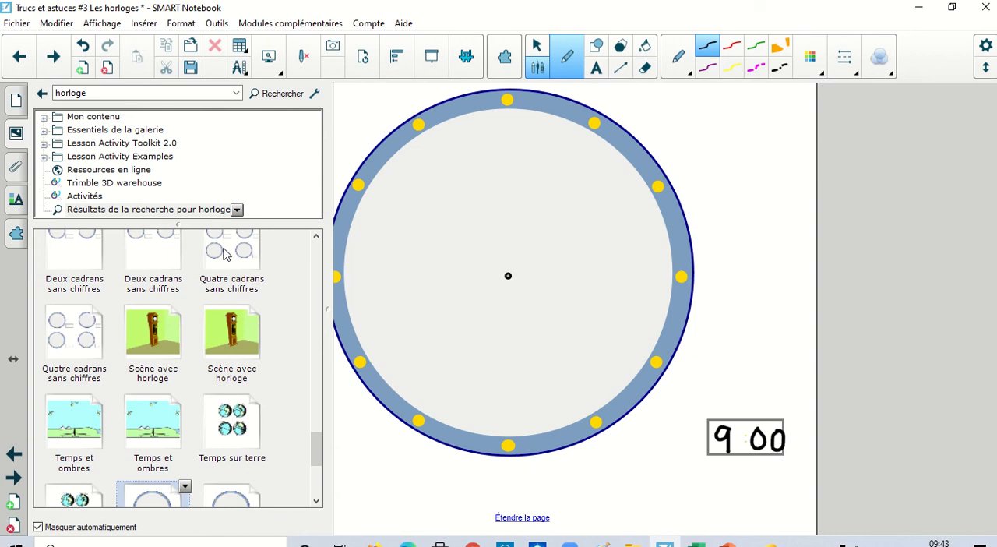
pyautogui.moveTo(224, 254); pyautogui.dragTo(494, 221)
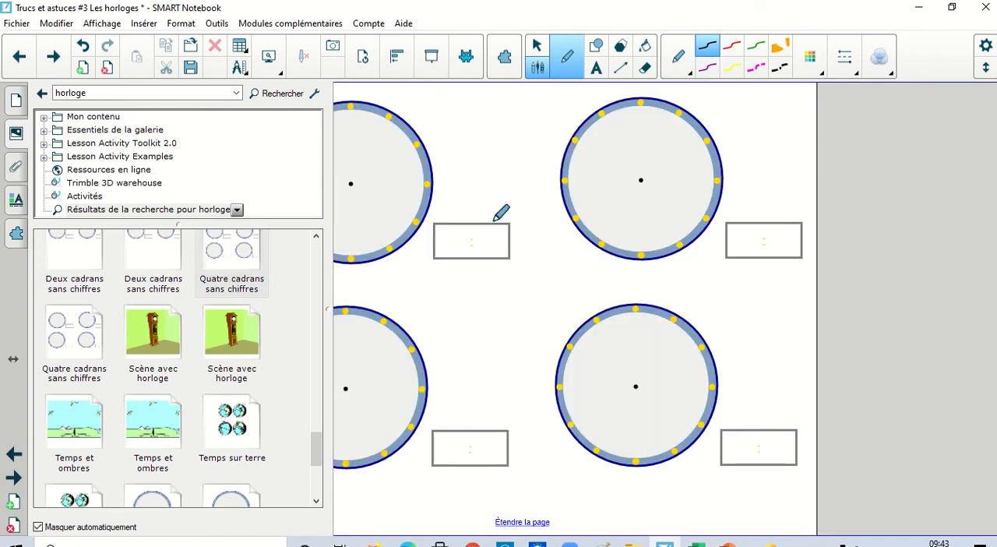
# On the page with four numbered dials, draw a black arrow from the upper-right dial's centre to 12.
pyautogui.click(54, 60)
pyautogui.click(54, 60)
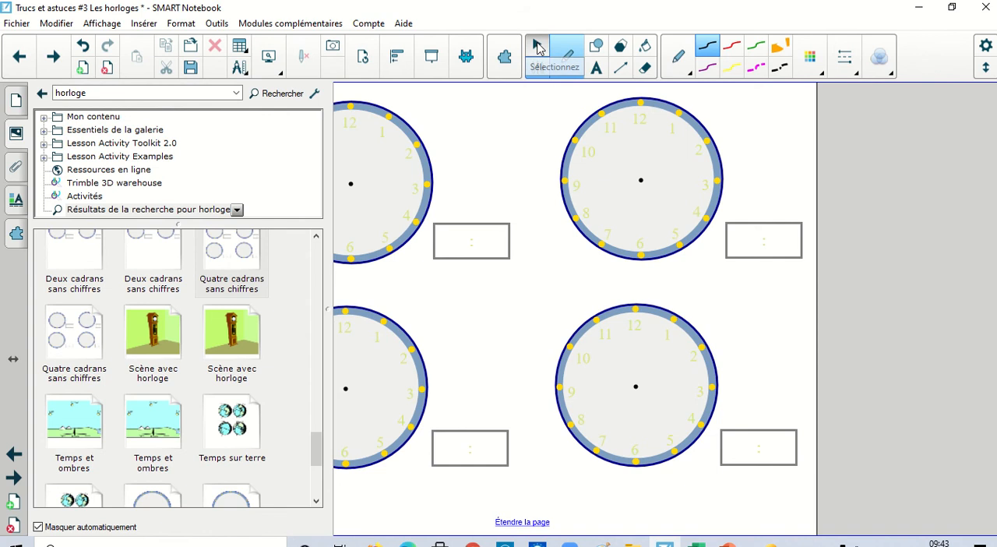
pyautogui.click(537, 47)
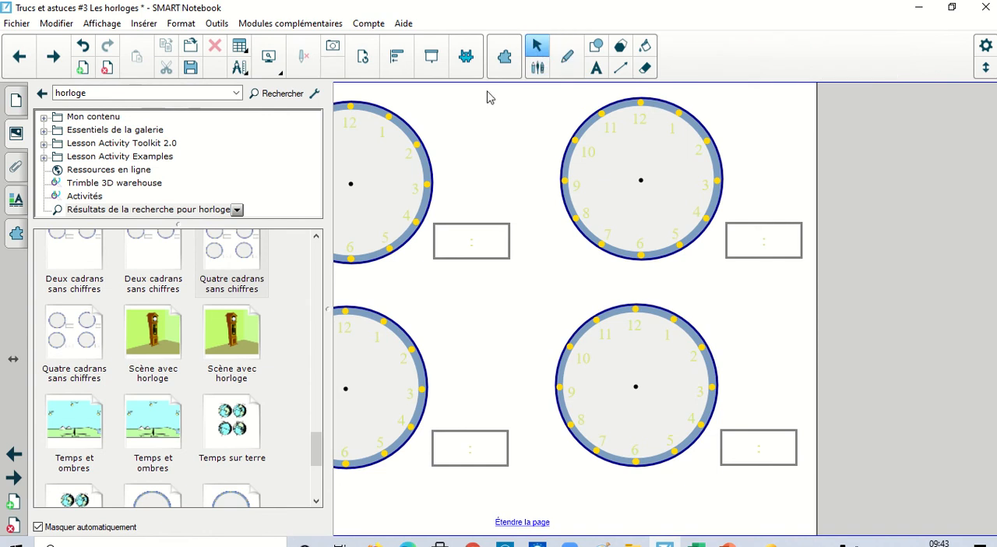
pyautogui.click(380, 515)
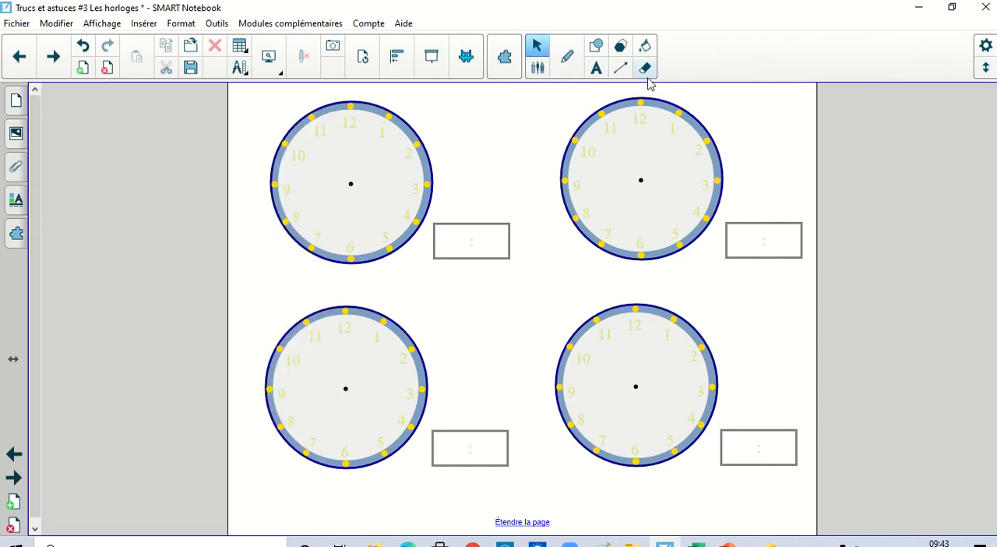
pyautogui.click(621, 69)
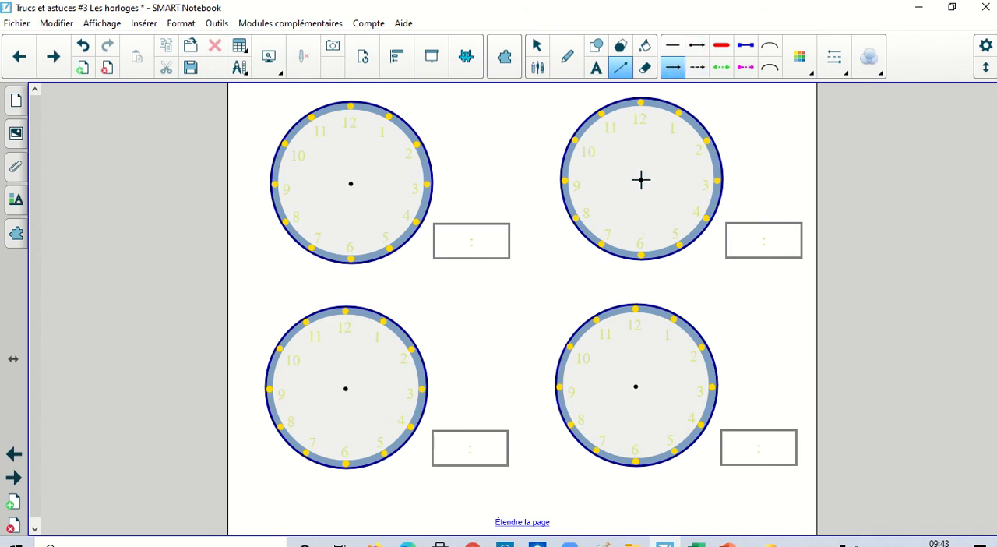
pyautogui.moveTo(642, 180); pyautogui.dragTo(639, 107)
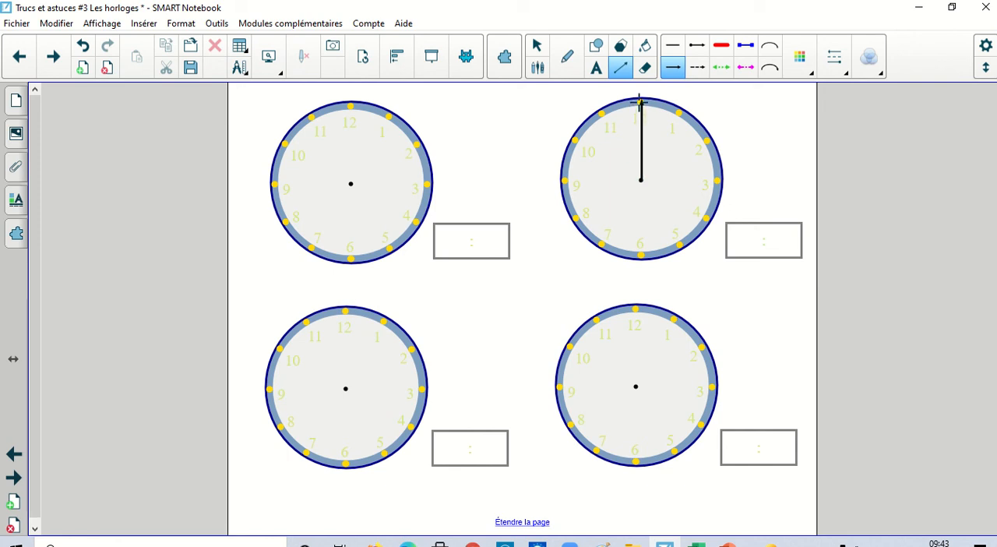
# Clone the arrow and place the copy from the upper-right dial's centre straight down to 6.
pyautogui.click(641, 146)
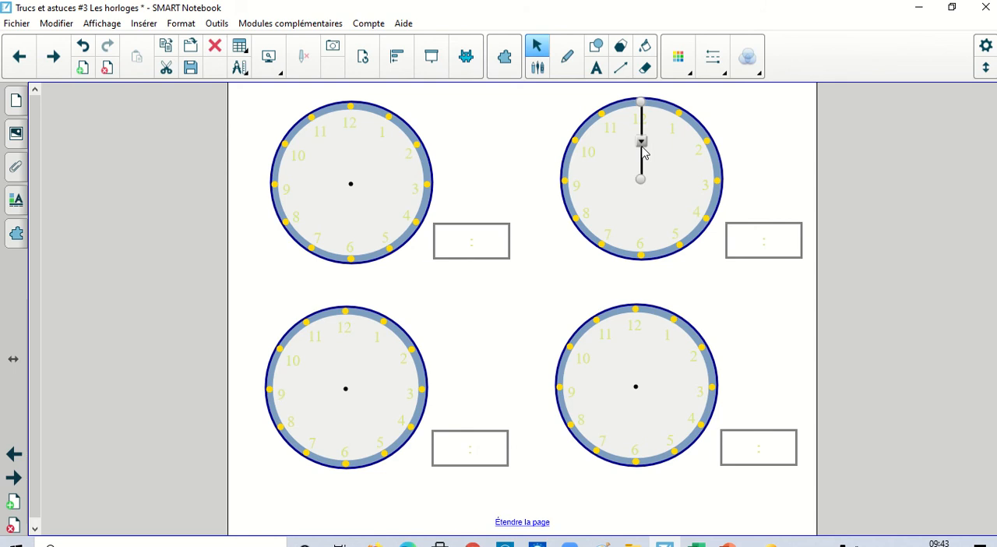
pyautogui.hotkey('ctrl', 'd')
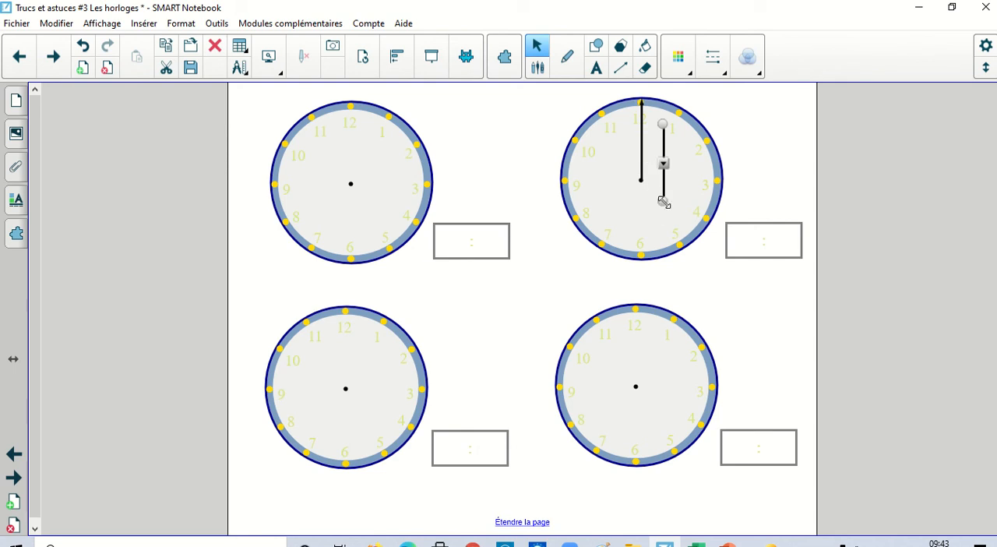
pyautogui.moveTo(663, 201); pyautogui.dragTo(641, 180)
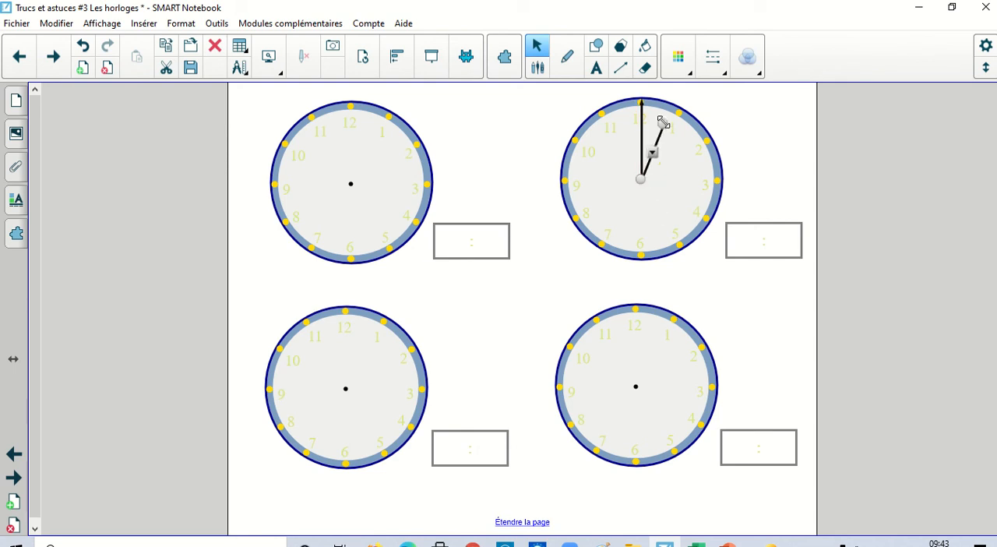
pyautogui.moveTo(662, 125); pyautogui.dragTo(639, 249)
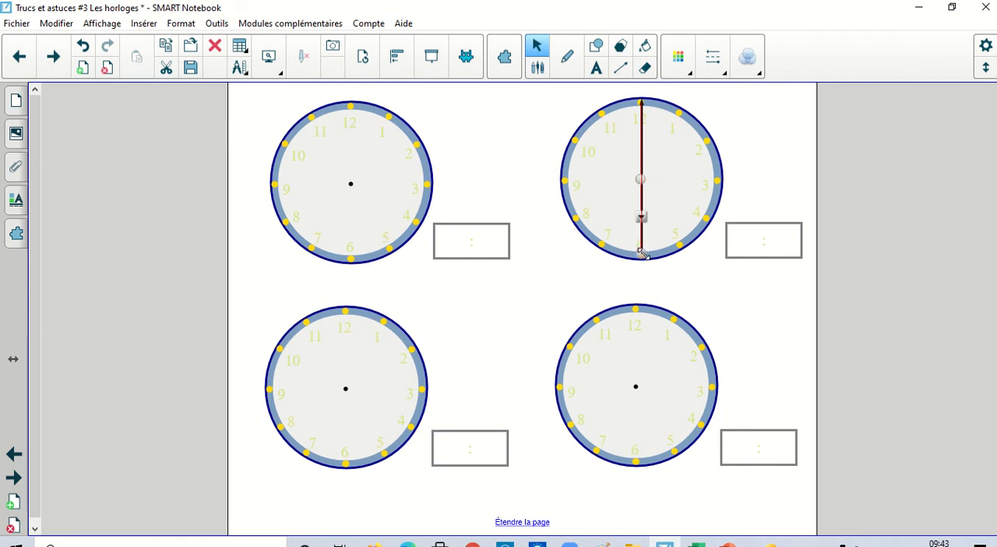
pyautogui.moveTo(643, 254); pyautogui.dragTo(642, 252)
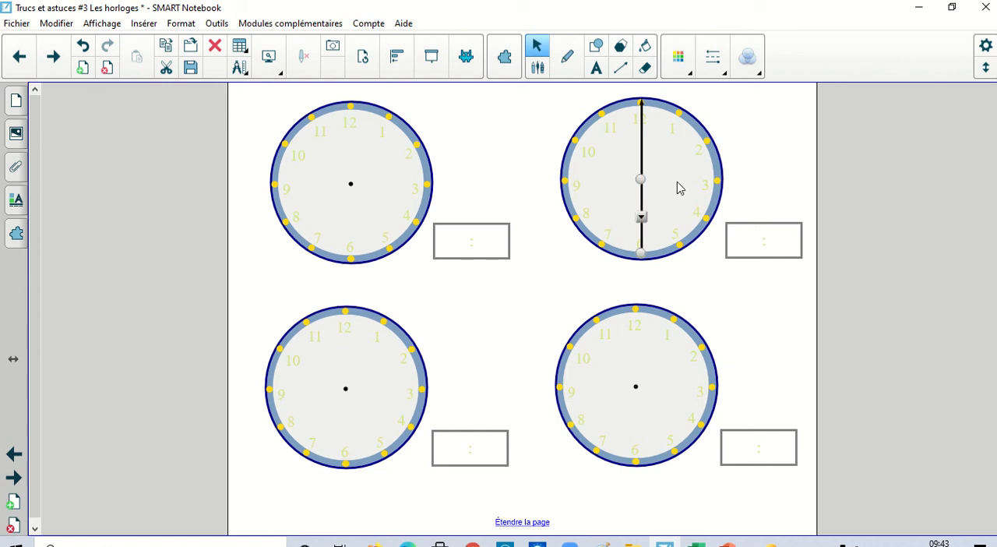
# Make the cloned arrow pointing to 6 fully transparent.
pyautogui.click(788, 168)
pyautogui.click(641, 201)
pyautogui.click(746, 71)
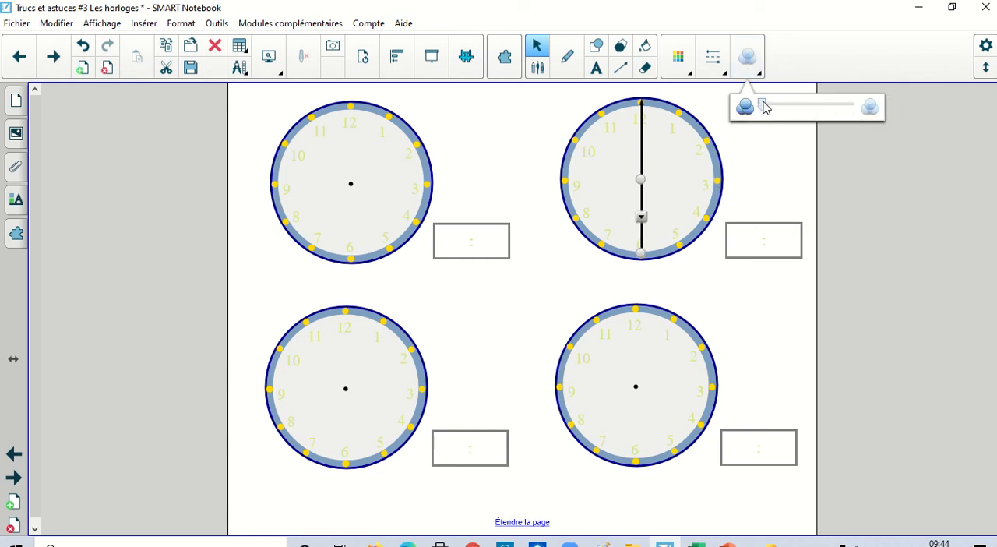
pyautogui.moveTo(763, 110); pyautogui.dragTo(851, 110)
pyautogui.click(777, 171)
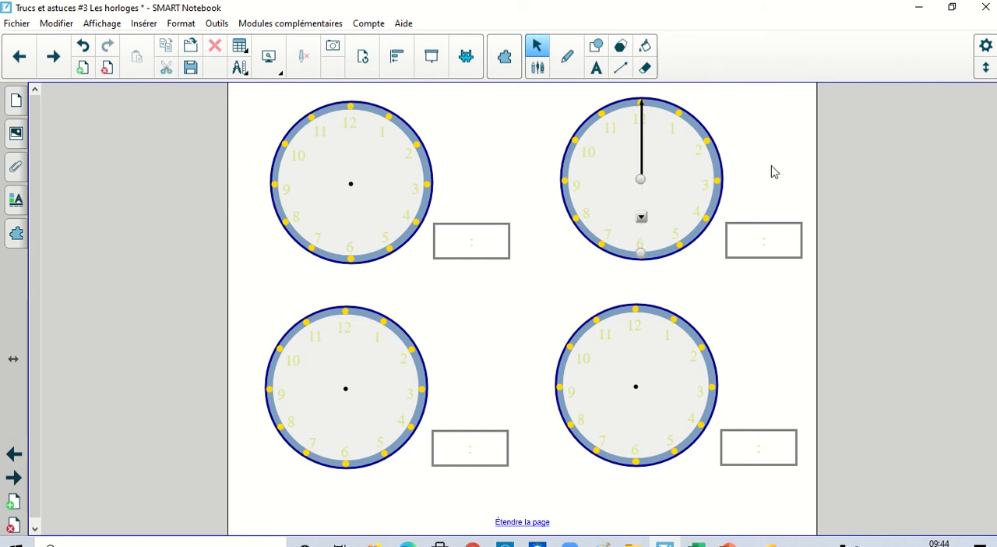
# Change the line colour of the arrow pointing to 12 to blue.
pyautogui.click(641, 134)
pyautogui.click(675, 59)
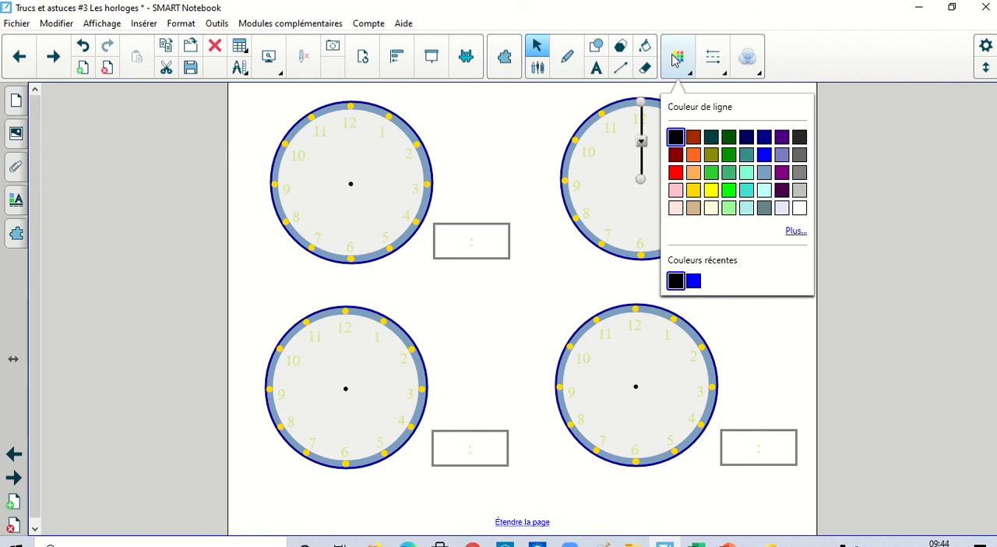
pyautogui.click(765, 156)
pyautogui.click(520, 138)
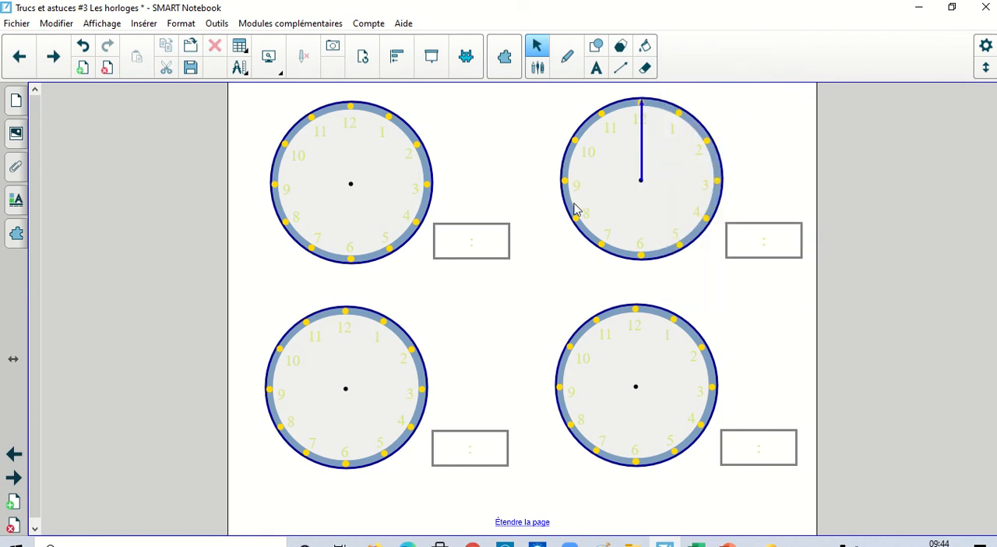
# Group the blue arrow with its transparent counterpart and lock the group with "Autoriser déplacement et rotation".
pyautogui.moveTo(608, 266); pyautogui.dragTo(674, 102)
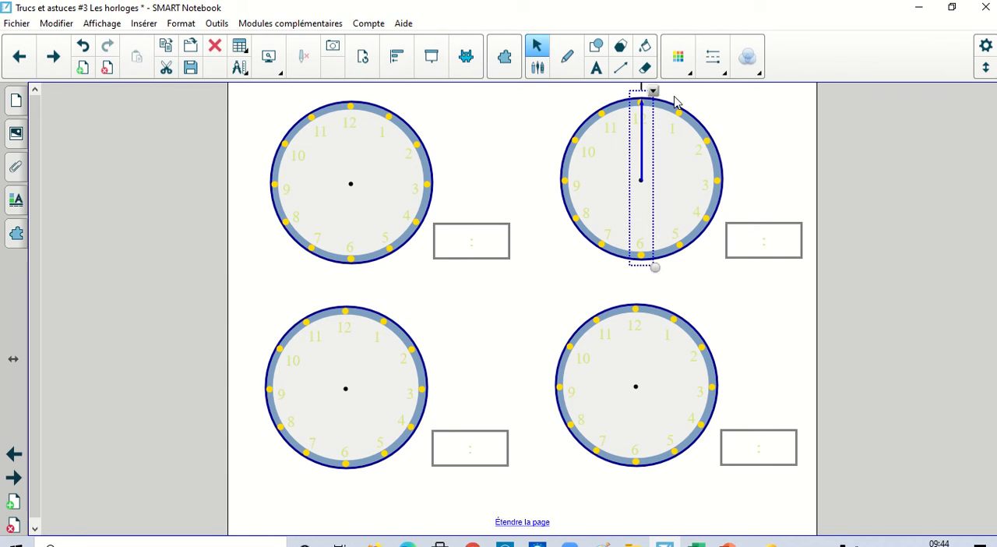
pyautogui.click(653, 92)
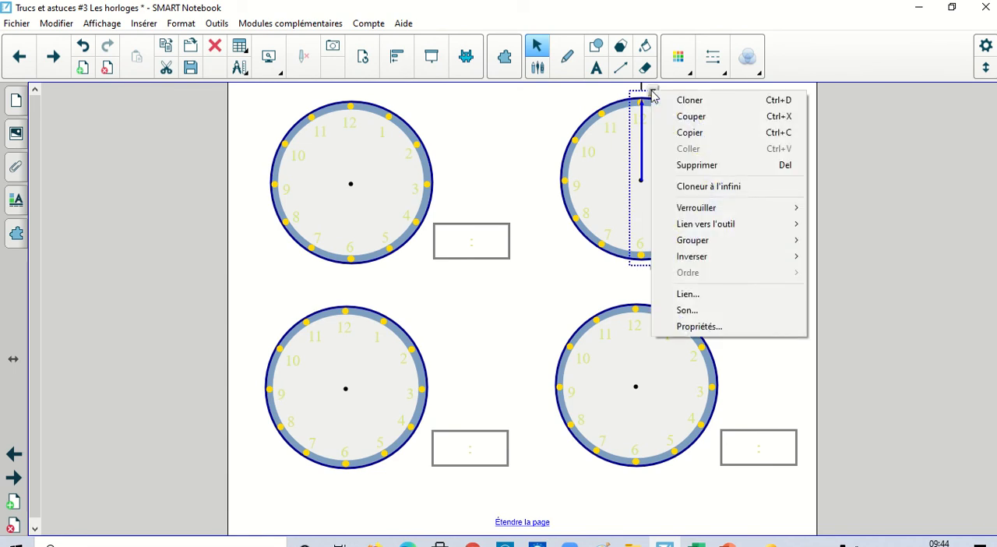
pyautogui.moveTo(703, 212)
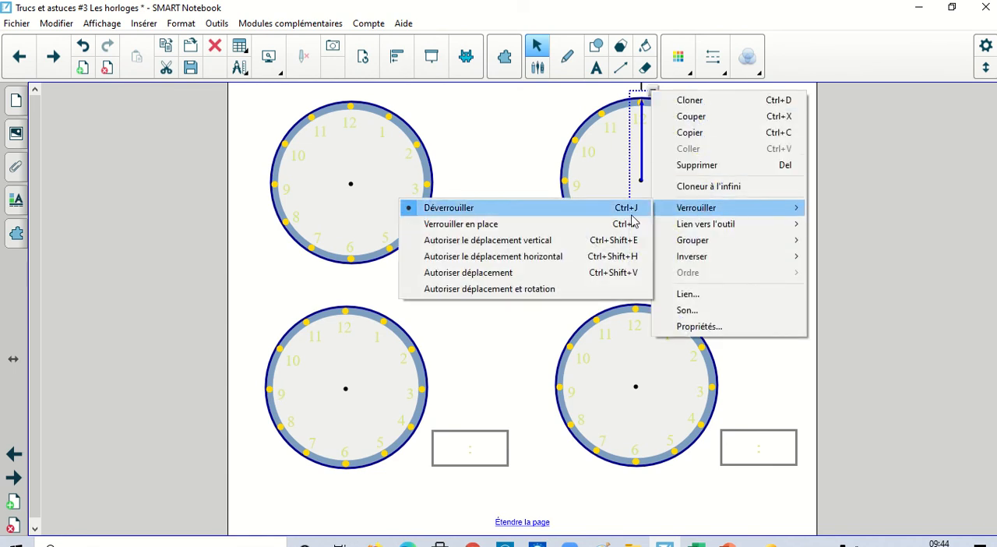
pyautogui.click(506, 289)
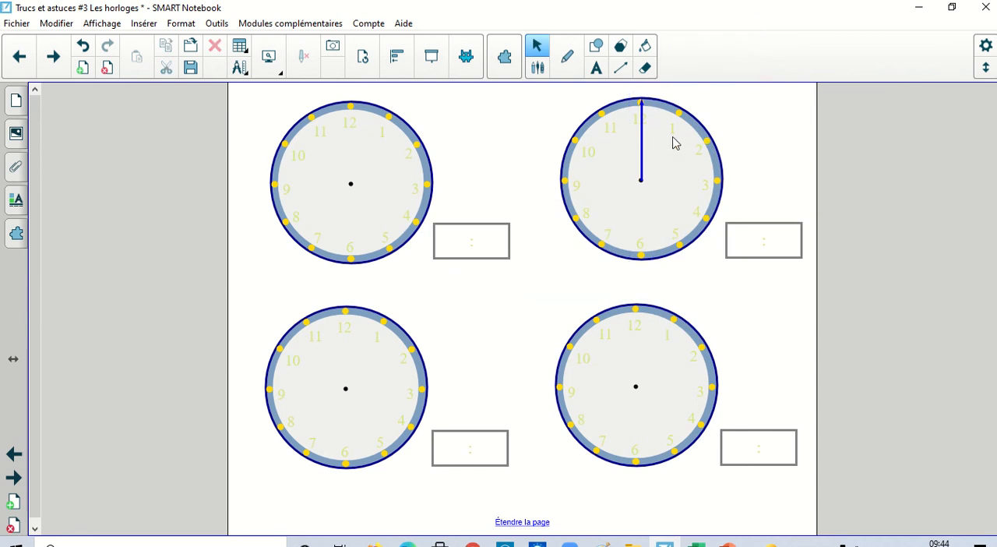
# Test the grouped blue hand by rotating it around the upper-right dial's centre and returning it to 12.
pyautogui.click(639, 132)
pyautogui.moveTo(643, 84); pyautogui.dragTo(715, 101)
pyautogui.click(641, 137)
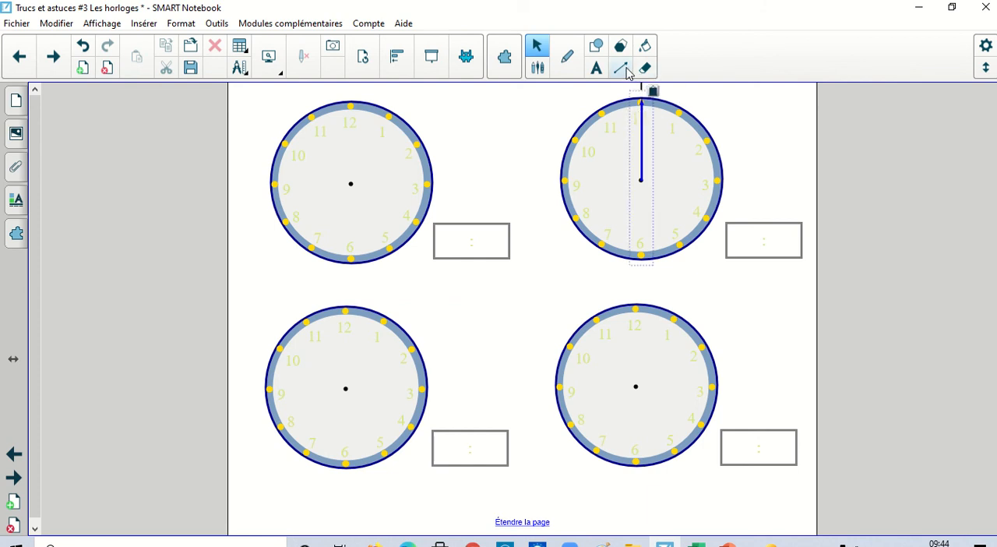
pyautogui.moveTo(34, 294); pyautogui.dragTo(41, 172)
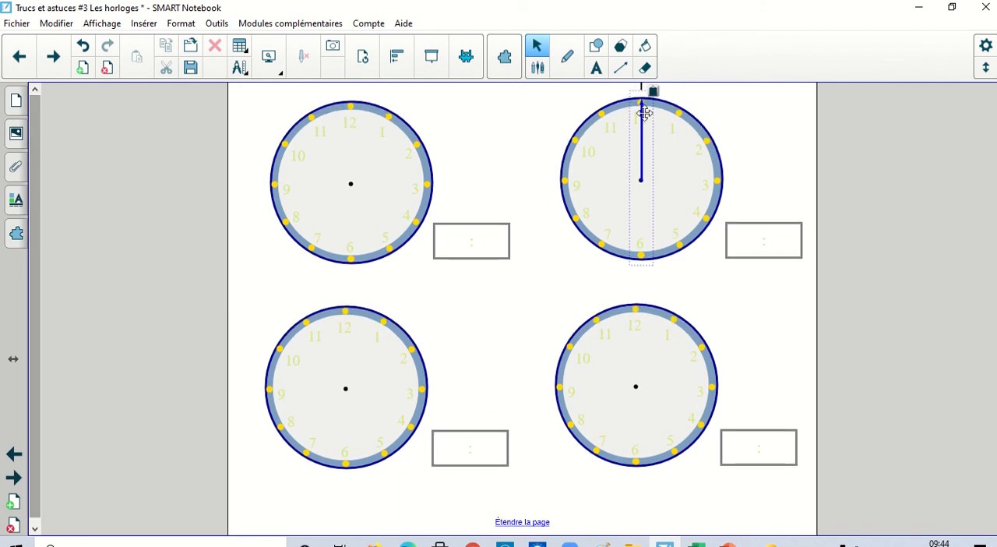
# Unlock the grouped blue hand on the upper-right dial and ungroup its two arrows.
pyautogui.rightClick(647, 115)
pyautogui.click(649, 125)
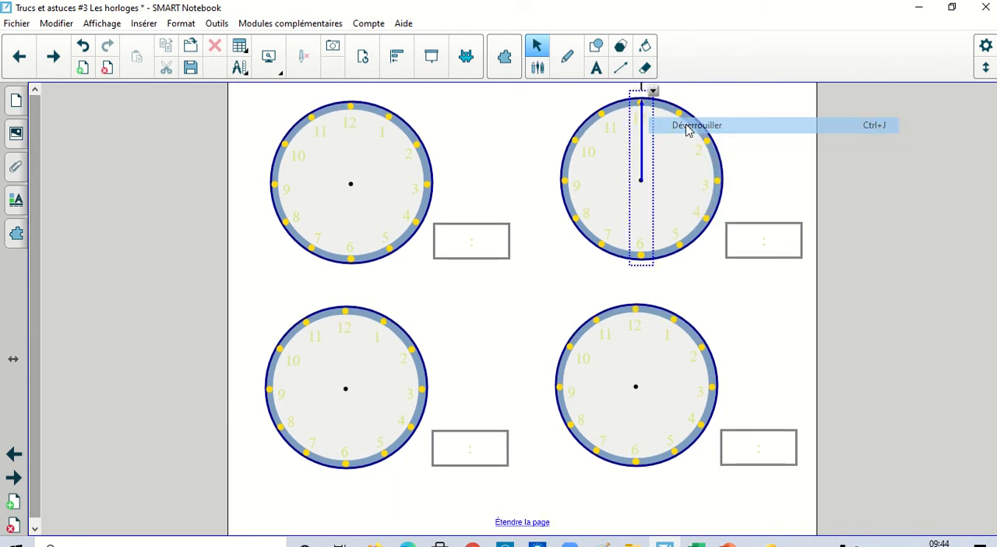
pyautogui.click(642, 110)
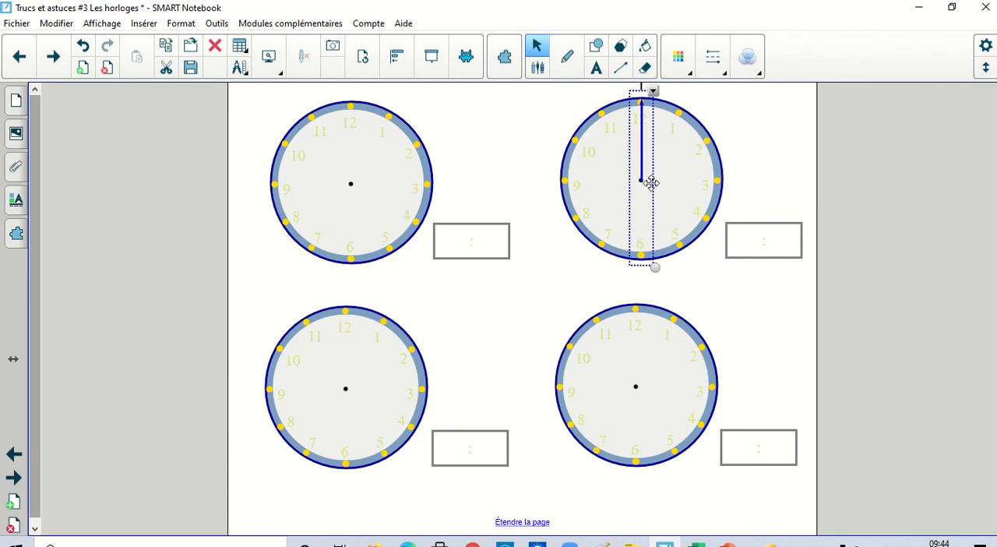
pyautogui.hotkey('ctrl', 'r')
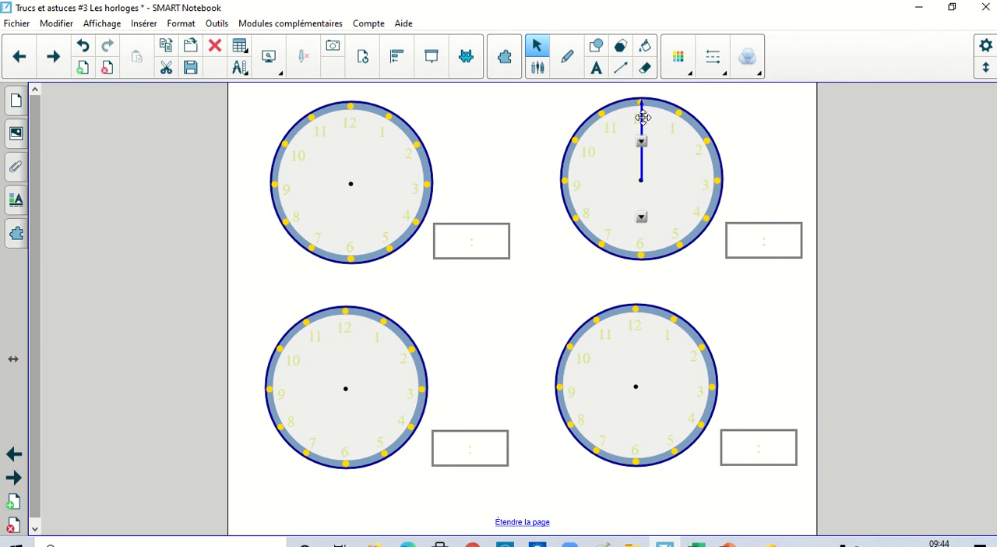
pyautogui.click(762, 109)
# Shorten the blue arrow slightly below the 12 marker and the transparent arrow to match above the 6 marker.
pyautogui.click(638, 125)
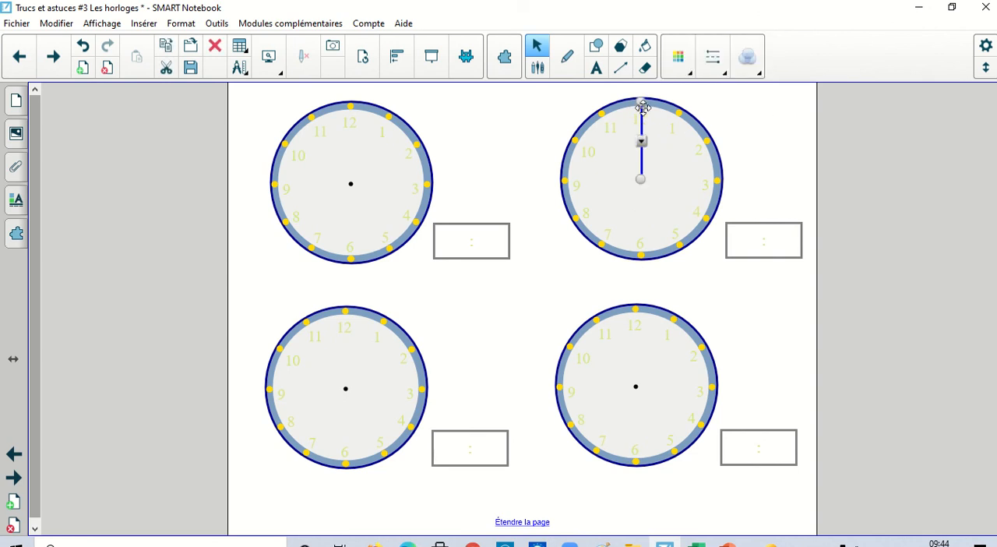
pyautogui.moveTo(637, 101); pyautogui.dragTo(640, 112)
pyautogui.click(782, 135)
pyautogui.click(645, 204)
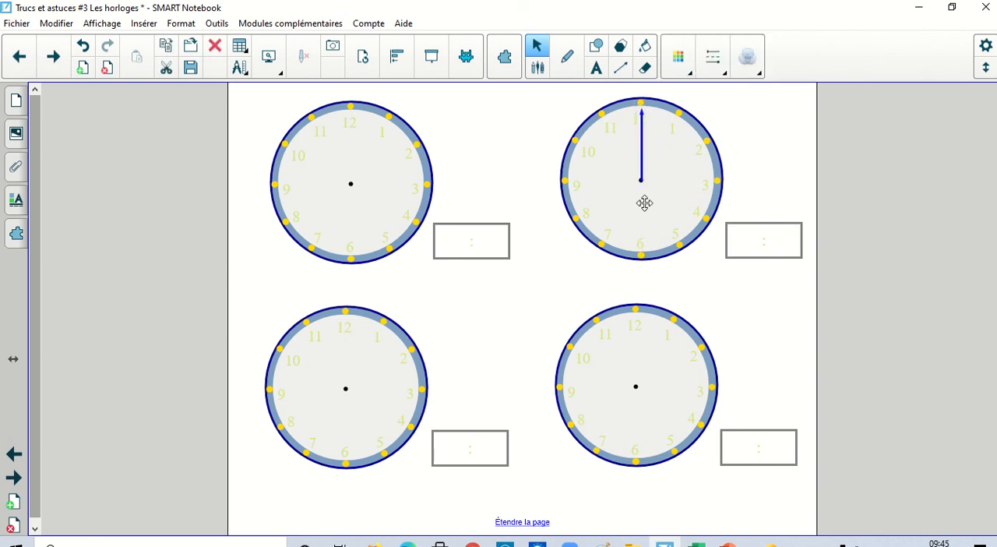
pyautogui.click(645, 203)
pyautogui.moveTo(640, 253); pyautogui.dragTo(640, 244)
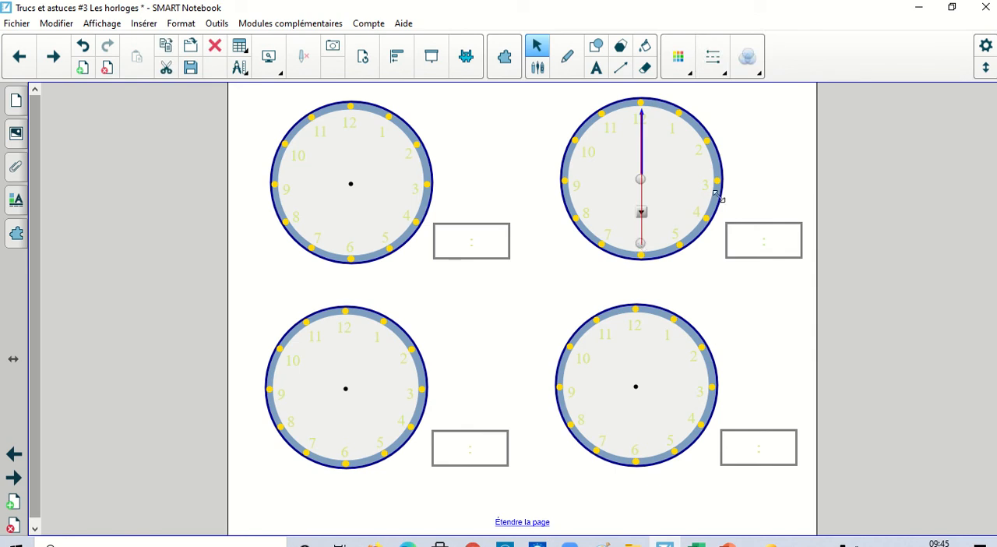
pyautogui.click(758, 180)
# Regroup the shortened blue and transparent arrows and lock the group with "Autoriser déplacement et rotation".
pyautogui.moveTo(704, 284); pyautogui.dragTo(579, 105)
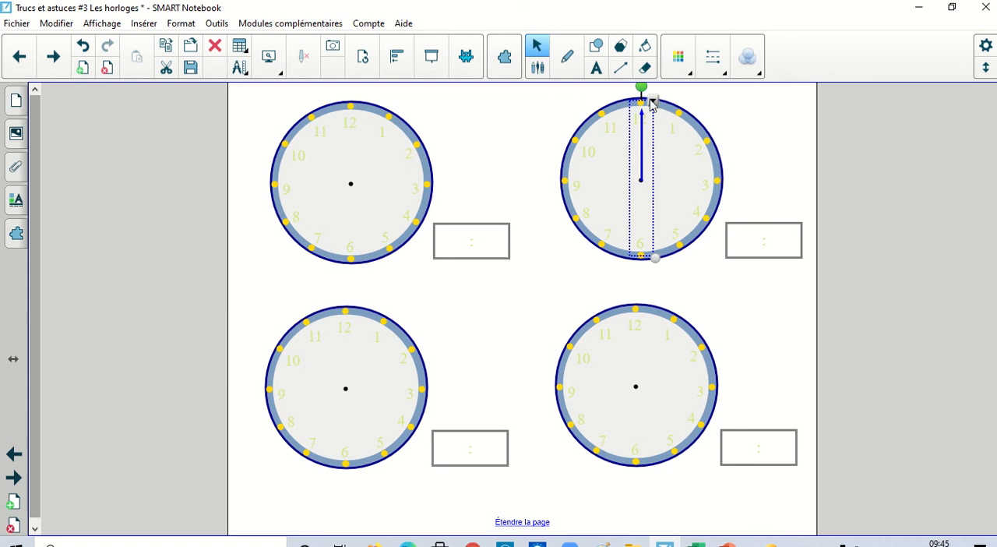
pyautogui.click(655, 100)
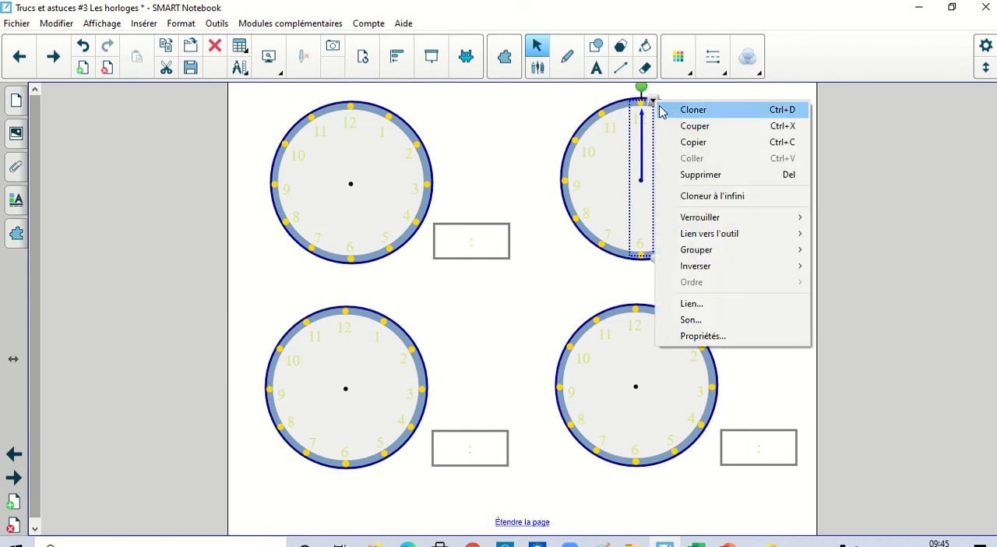
pyautogui.moveTo(722, 217)
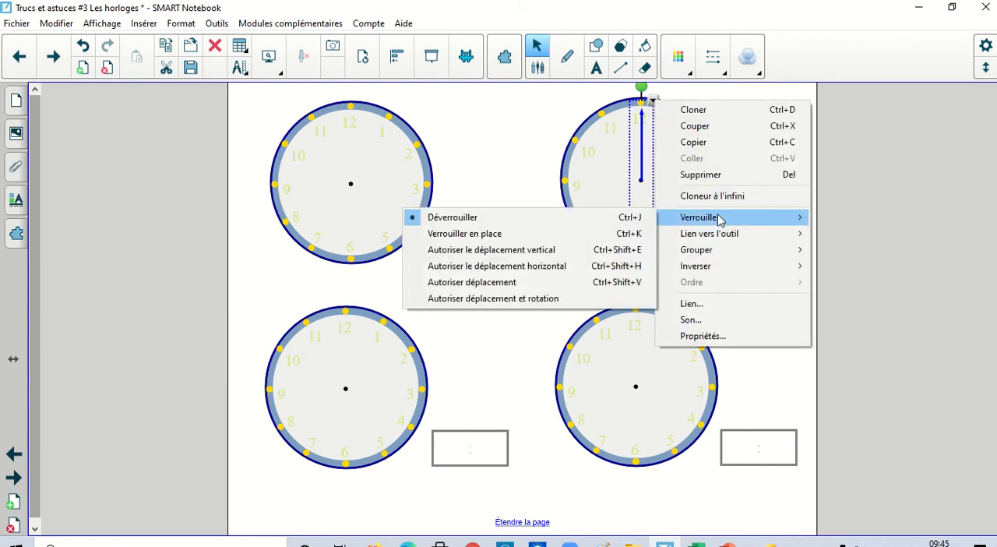
pyautogui.click(515, 298)
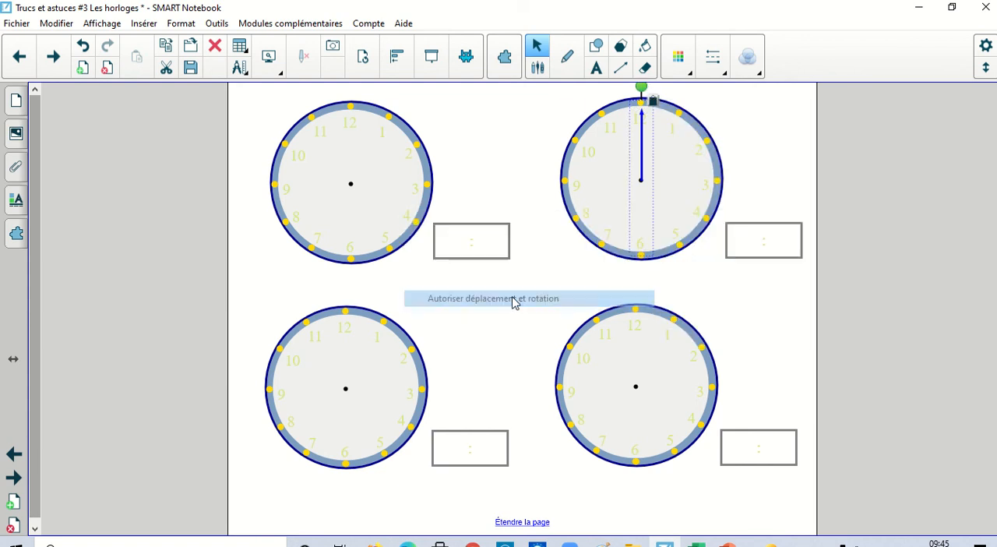
# Rotate the shortened blue hand around the upper-right dial's centre until it points near 4.
pyautogui.click(642, 136)
pyautogui.moveTo(646, 84); pyautogui.dragTo(693, 216)
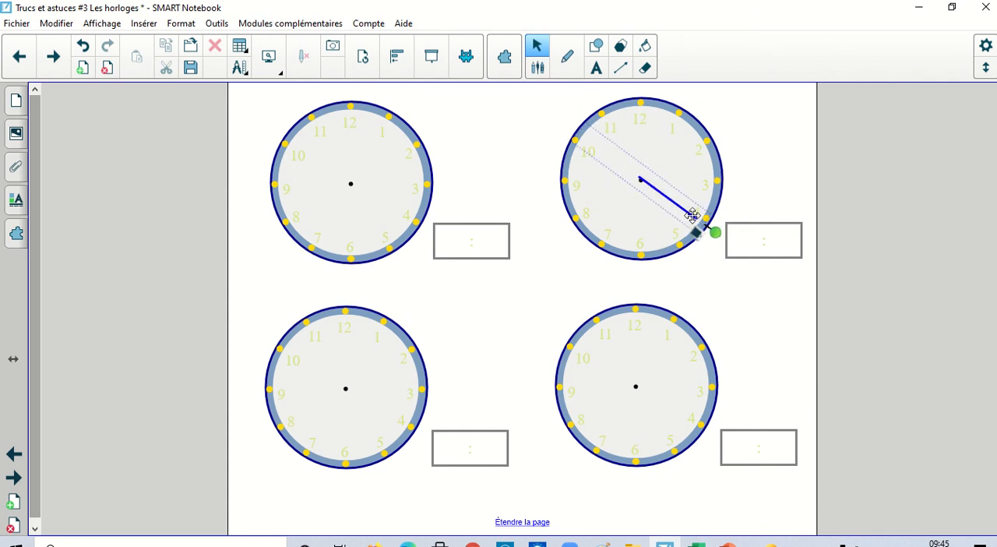
# Draw a small circle over the upper-right dial's centre, covering the base of the blue hand, and fill it with black.
pyautogui.click(596, 45)
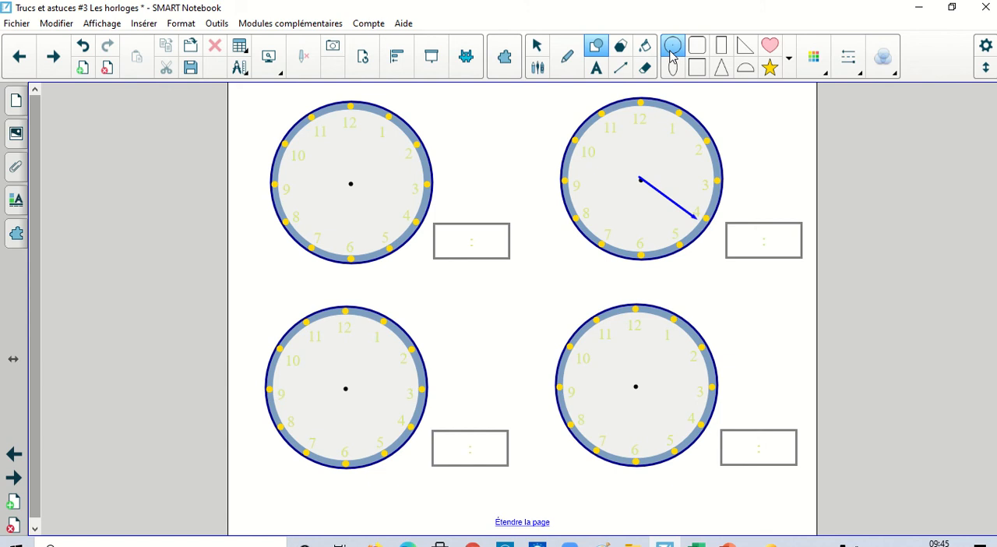
pyautogui.click(672, 49)
pyautogui.moveTo(632, 172)
pyautogui.mouseDown()
pyautogui.moveTo(647, 186)
pyautogui.moveTo(639, 170)
pyautogui.moveTo(649, 174)
pyautogui.mouseUp()
pyautogui.click(536, 45)
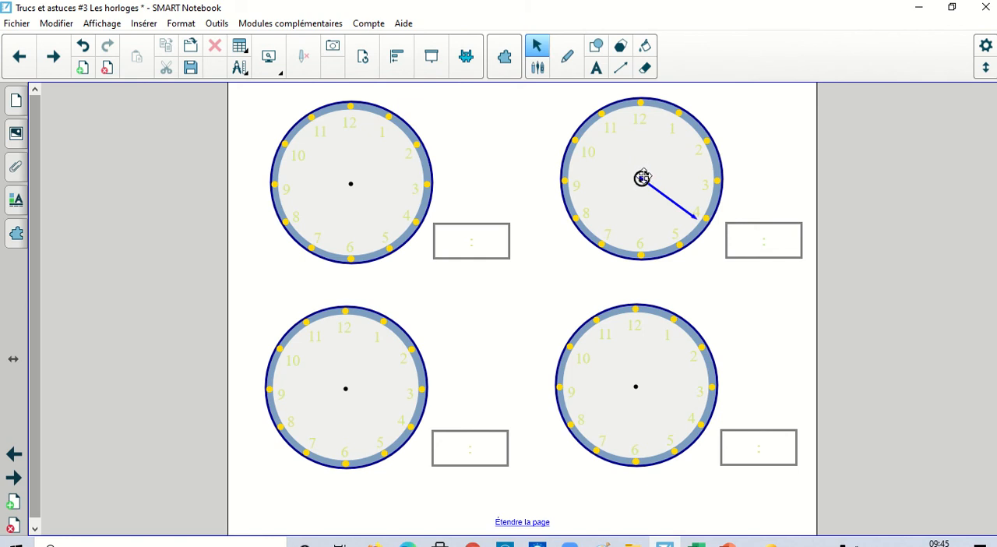
pyautogui.click(683, 69)
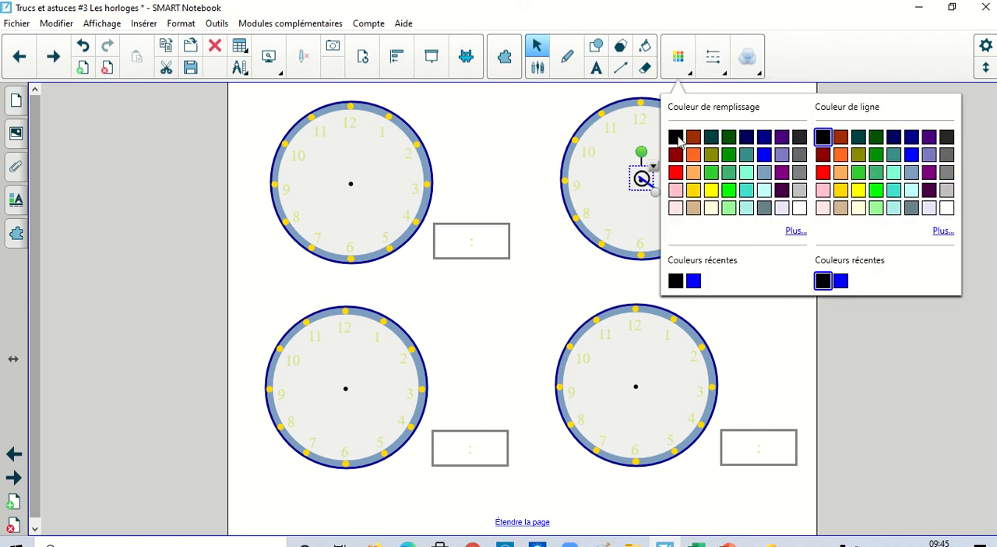
pyautogui.click(677, 138)
pyautogui.click(483, 145)
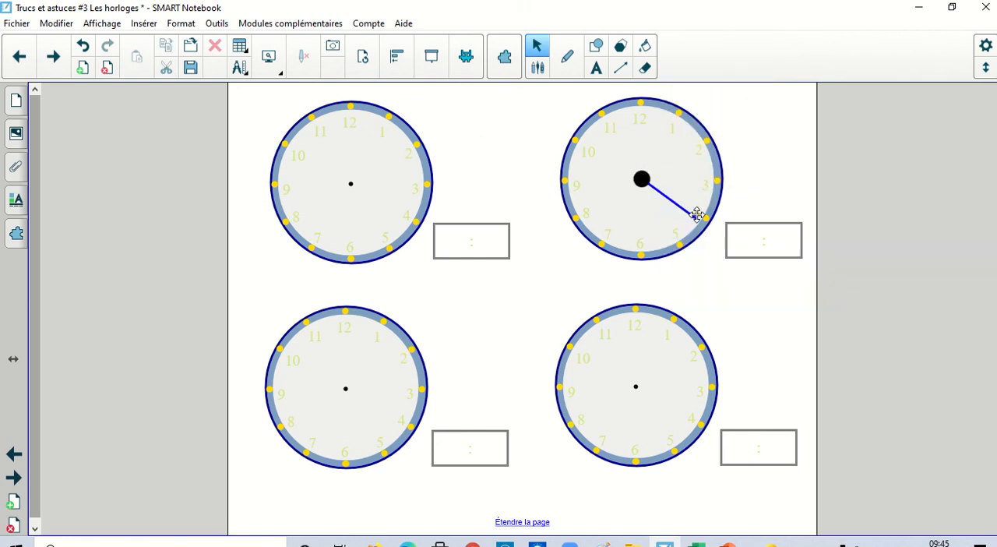
# Advance two pages, past the "Images" page, to the "Horloge interactive" page.
pyautogui.click(53, 59)
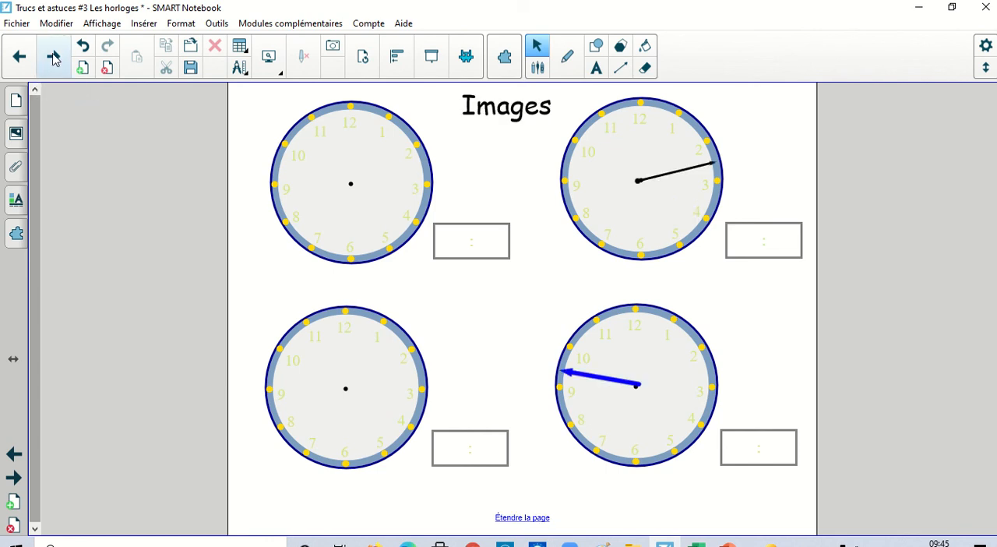
pyautogui.click(53, 59)
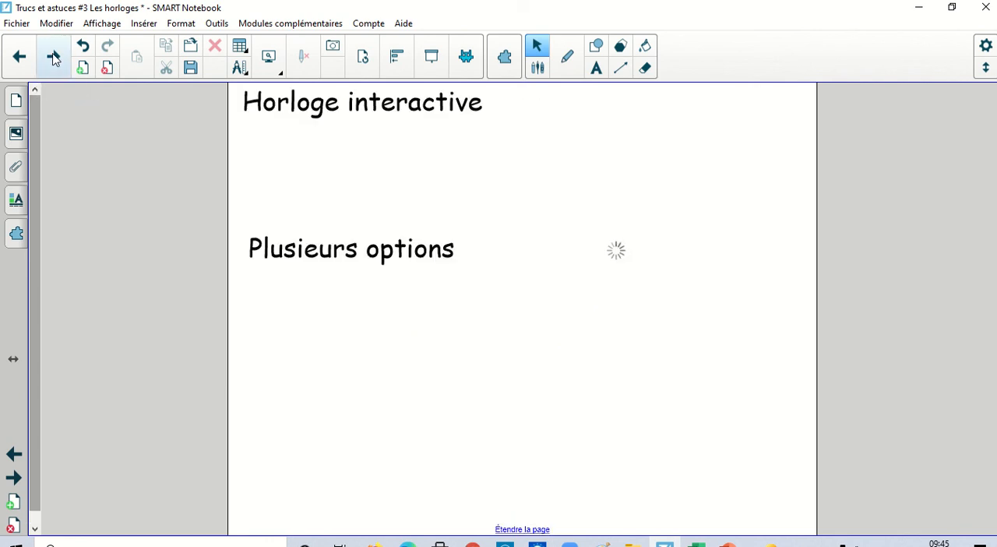